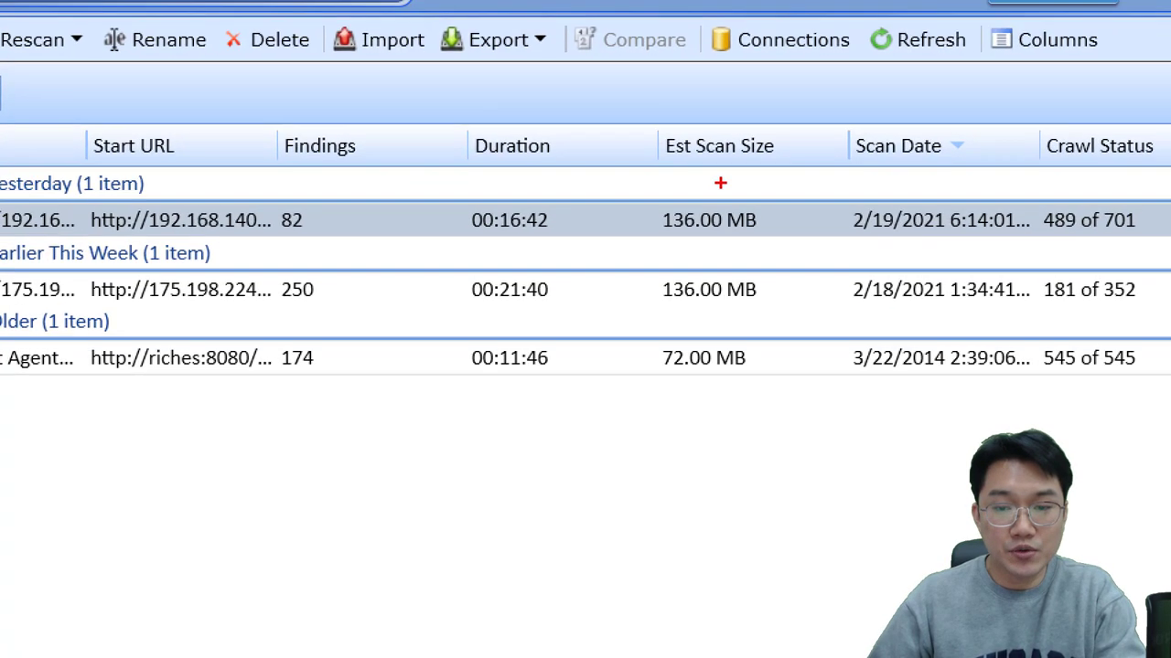
left_click_drag(664, 154, 818, 341)
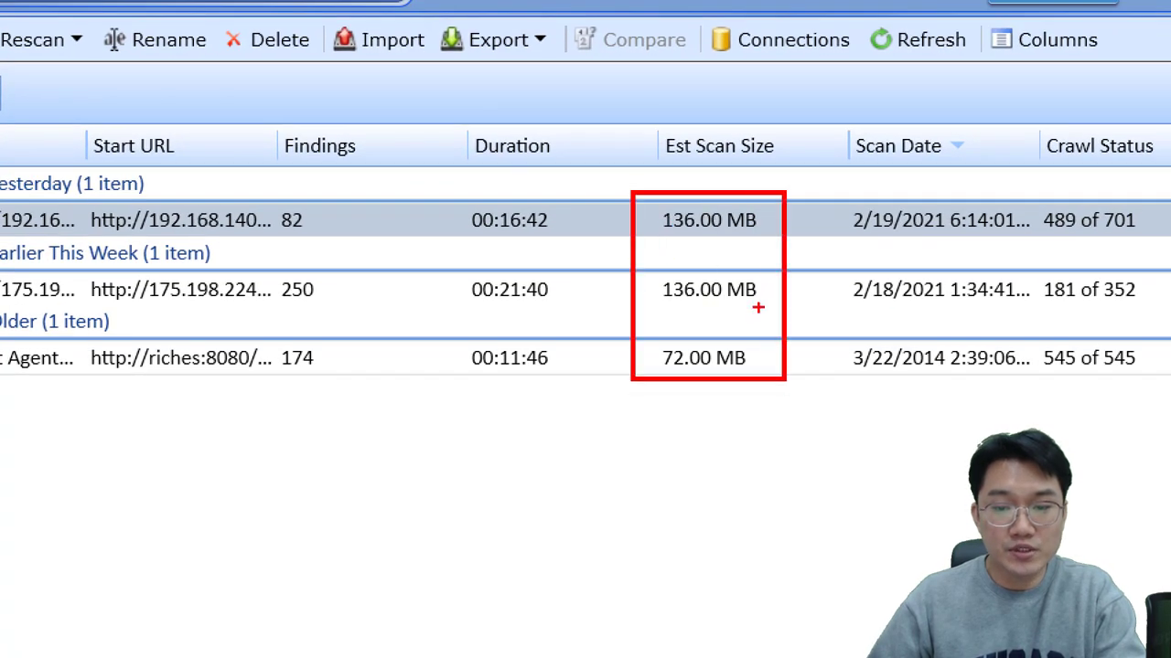
left_click_drag(706, 154, 737, 165)
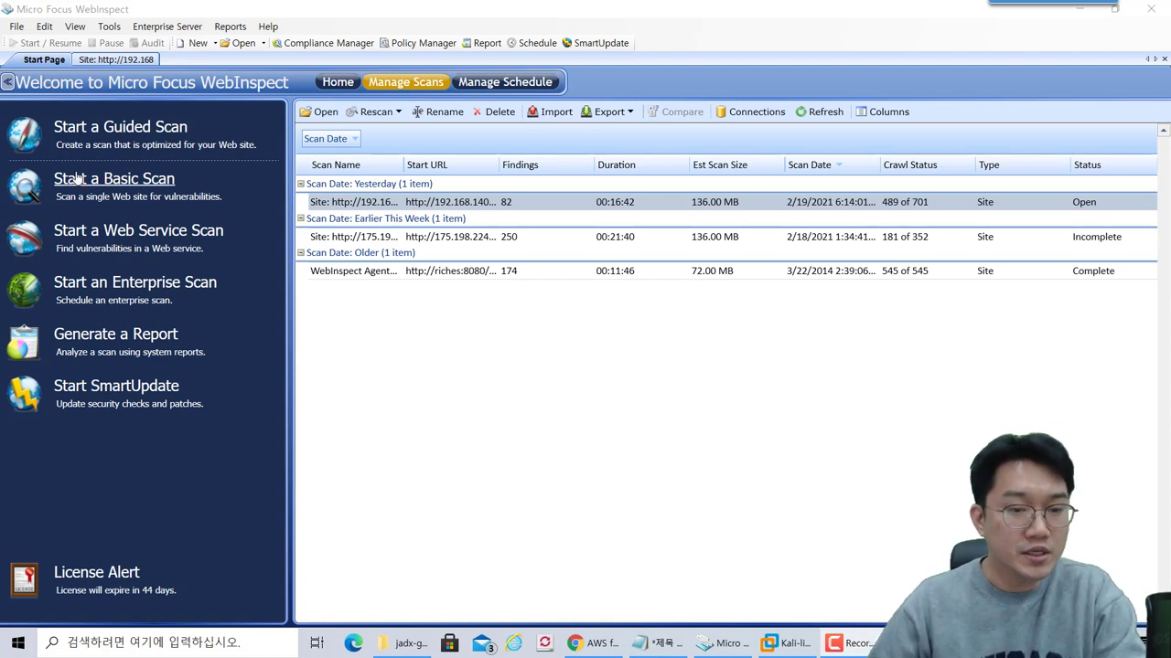
left_click(26, 169)
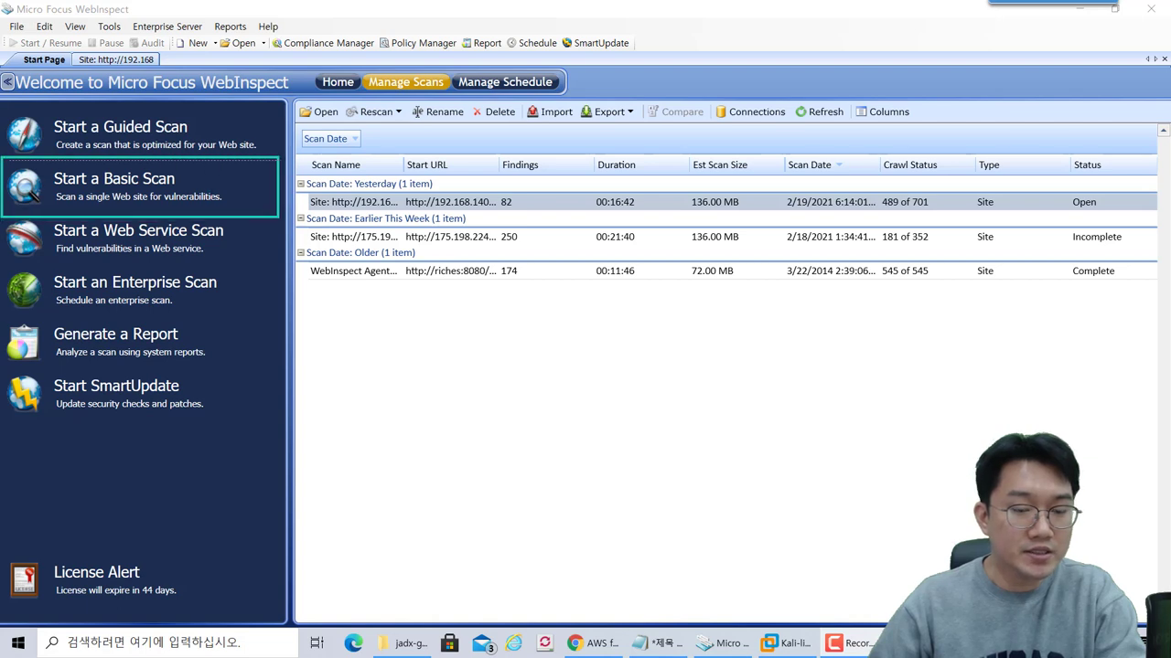
left_click(264, 208)
left_click_drag(301, 138, 287, 155)
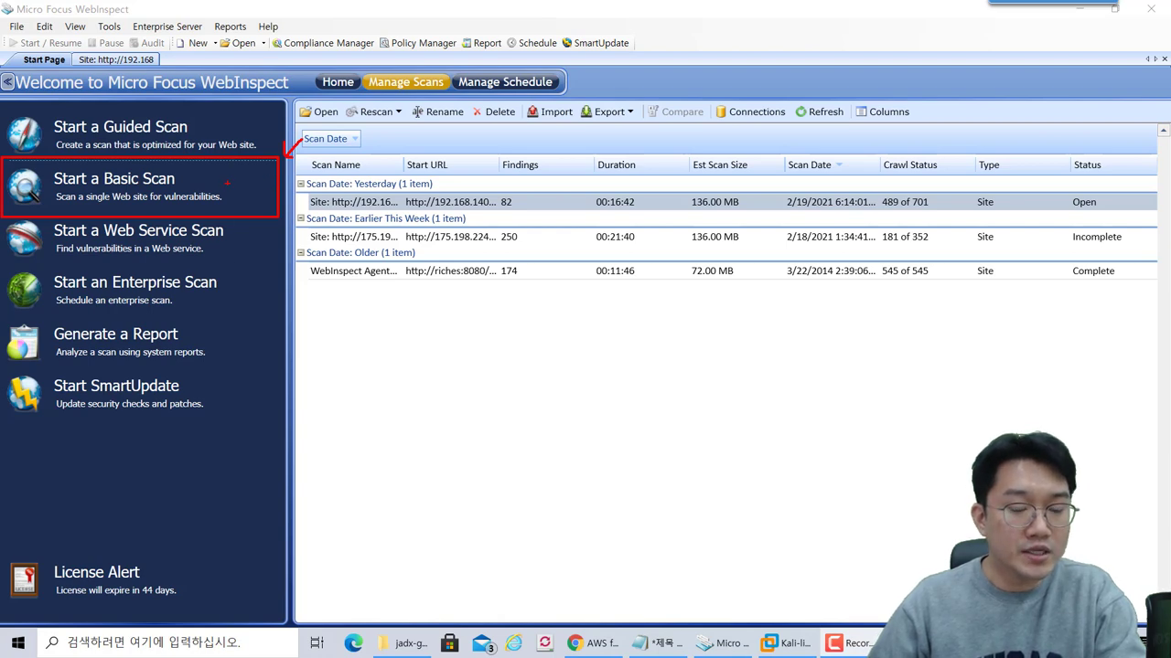
mouse_move(243, 133)
left_mouse_down()
mouse_move(276, 154)
mouse_move(248, 263)
left_mouse_up()
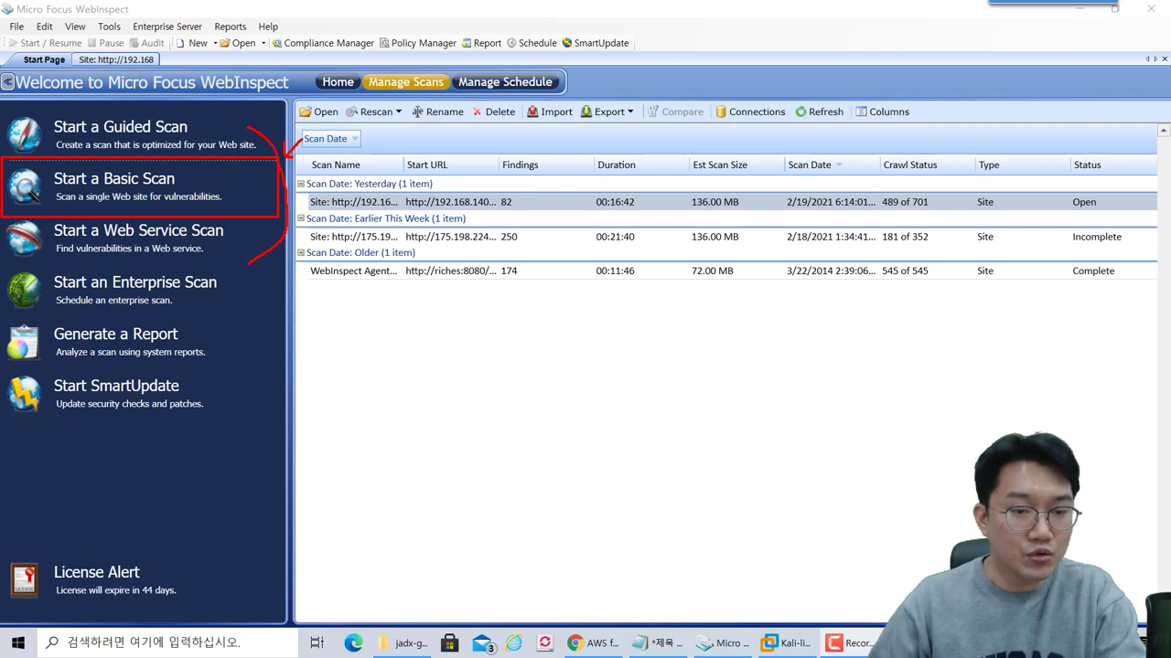
mouse_move(263, 117)
left_mouse_down()
mouse_move(272, 131)
mouse_move(281, 103)
mouse_move(304, 115)
mouse_move(291, 136)
left_mouse_up()
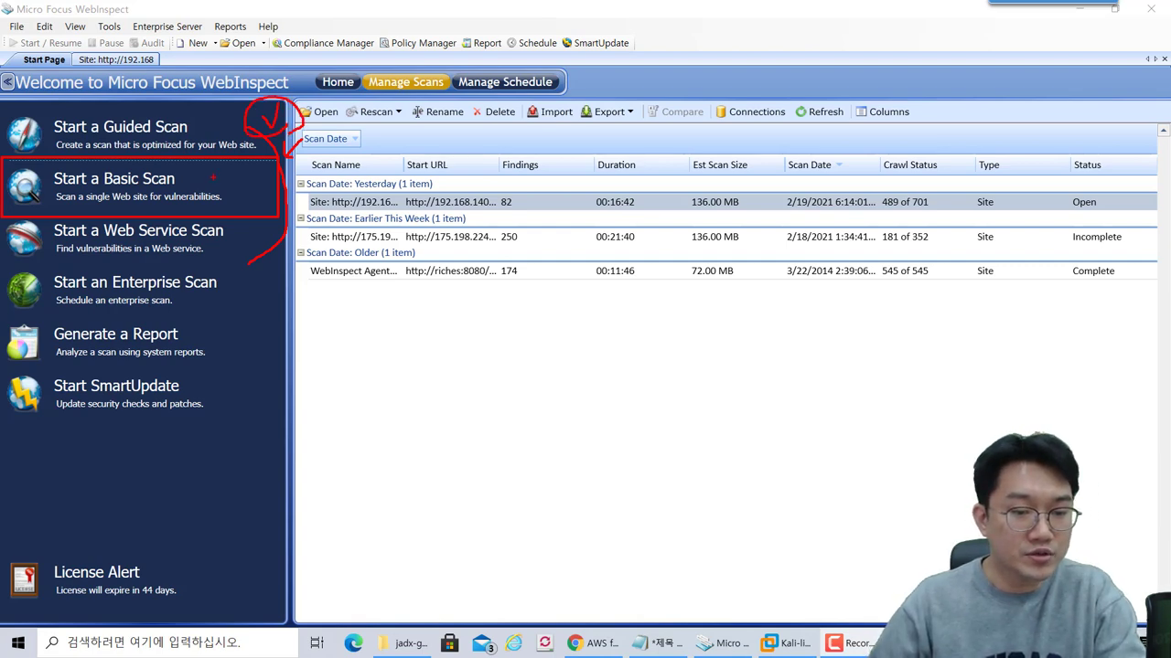
key("Escape")
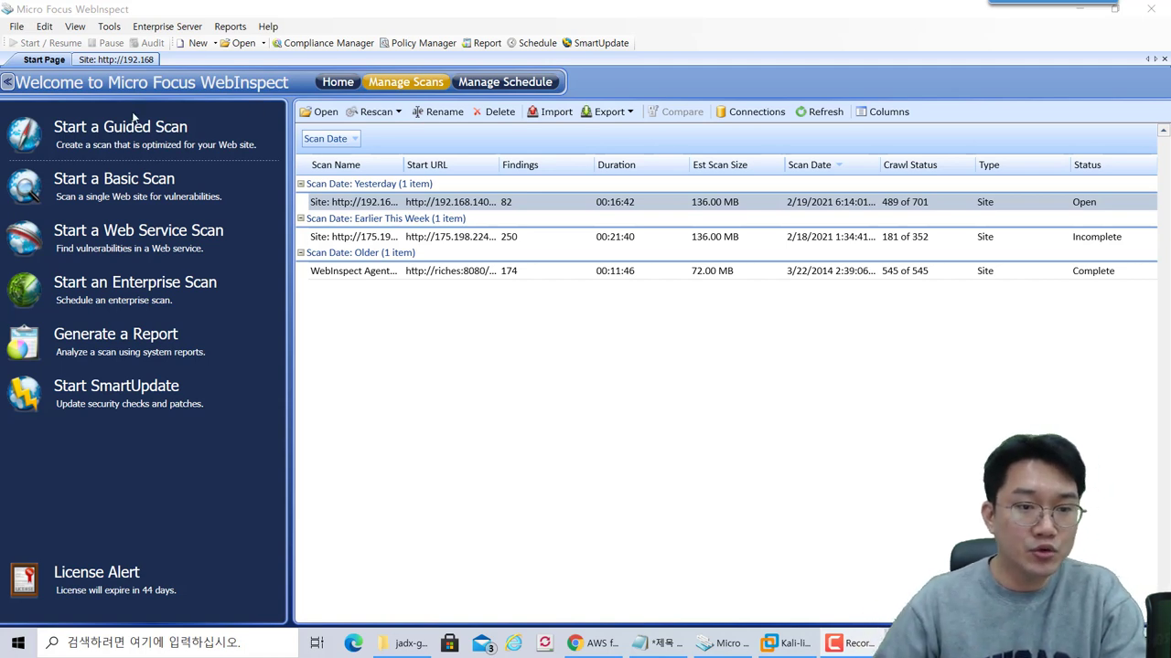
- View the dashboard of the open 192.168 site scan and return to the list of scans
left_click(117, 60)
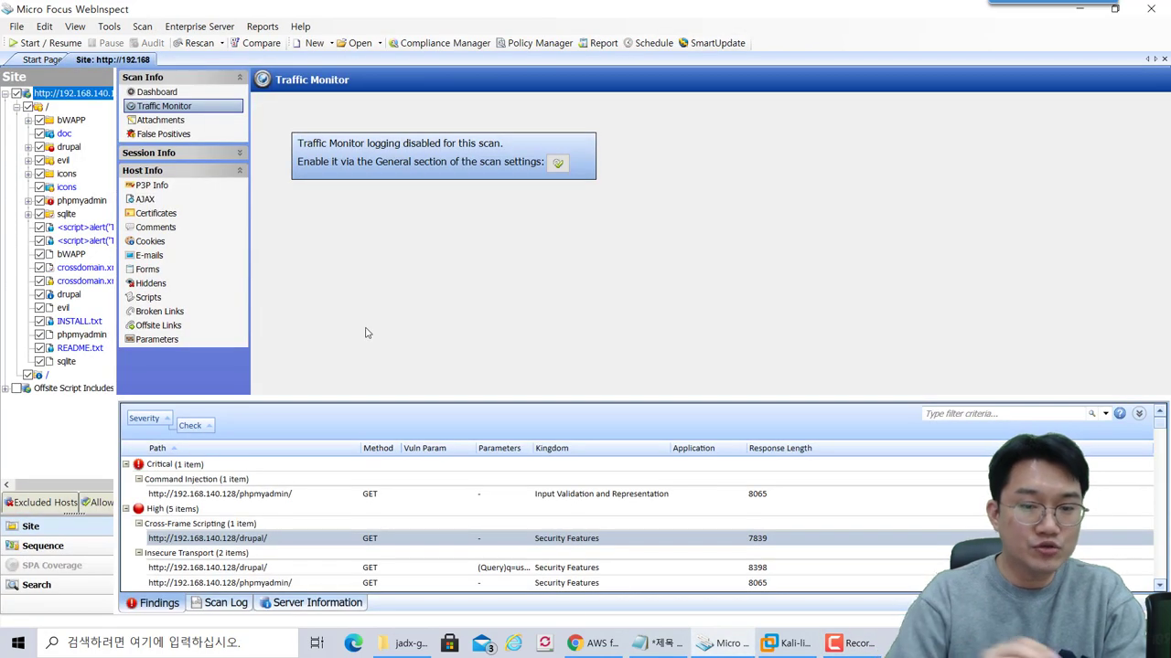
left_click(156, 92)
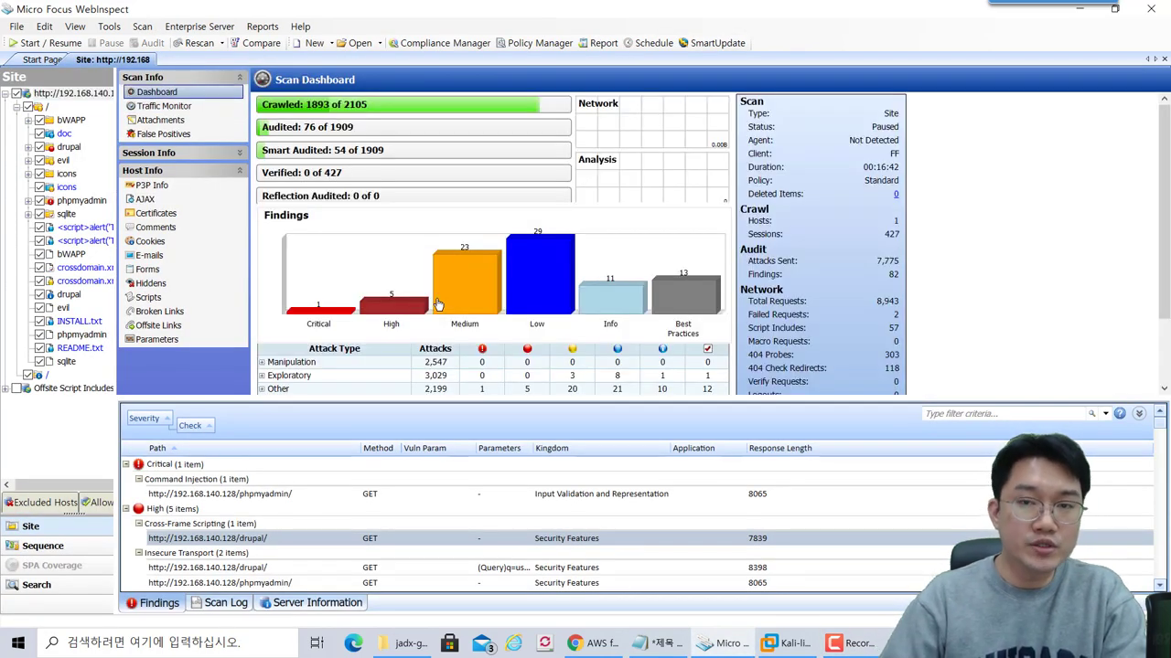
mouse_move(438, 305)
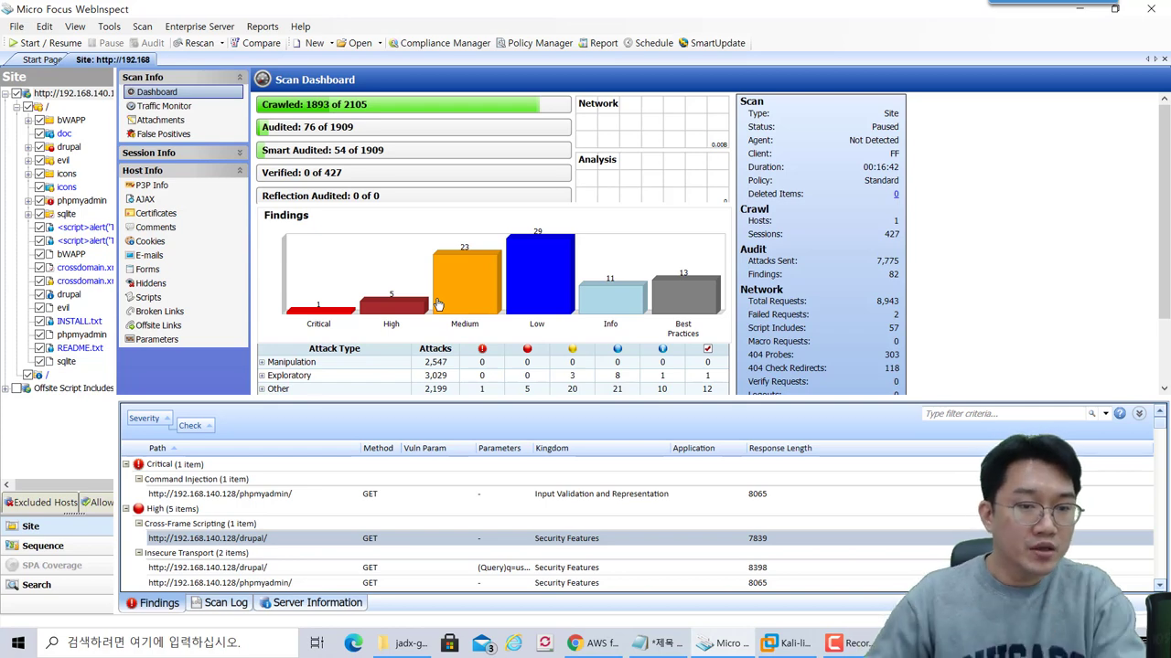
left_click(43, 59)
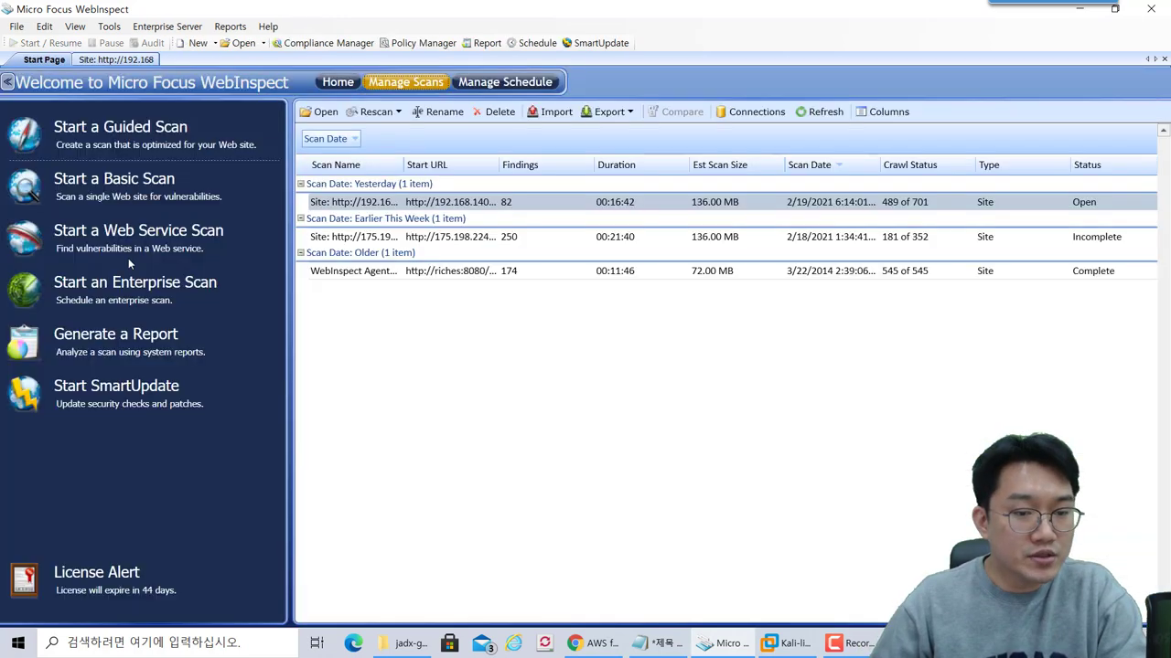
left_click(102, 61)
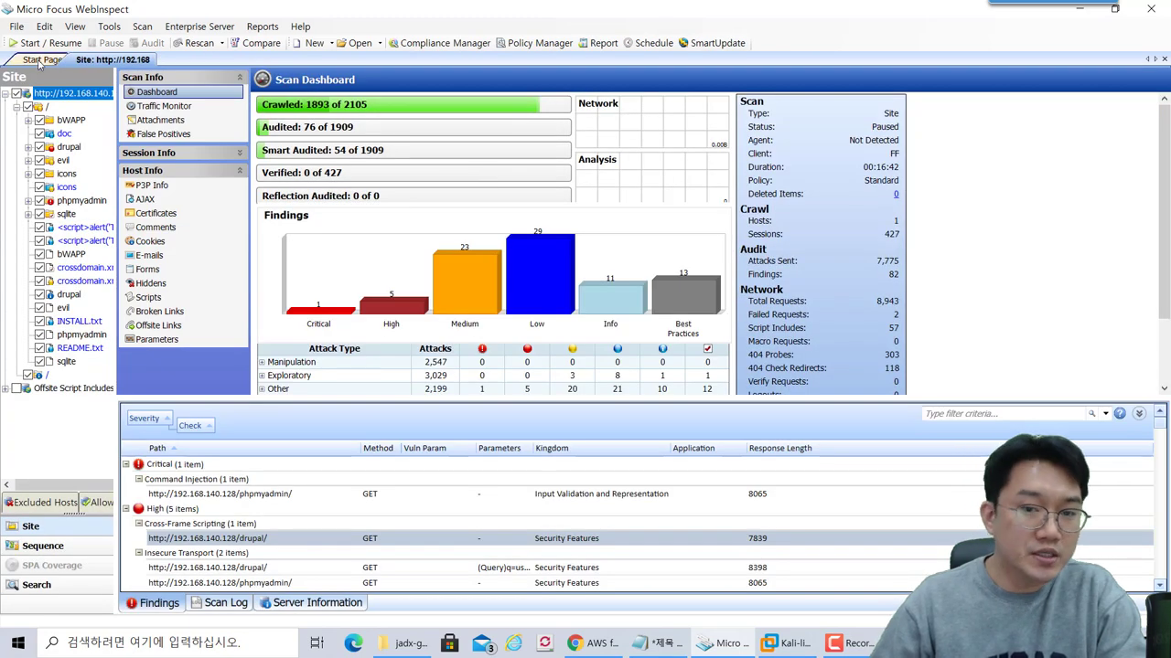
left_click(39, 61)
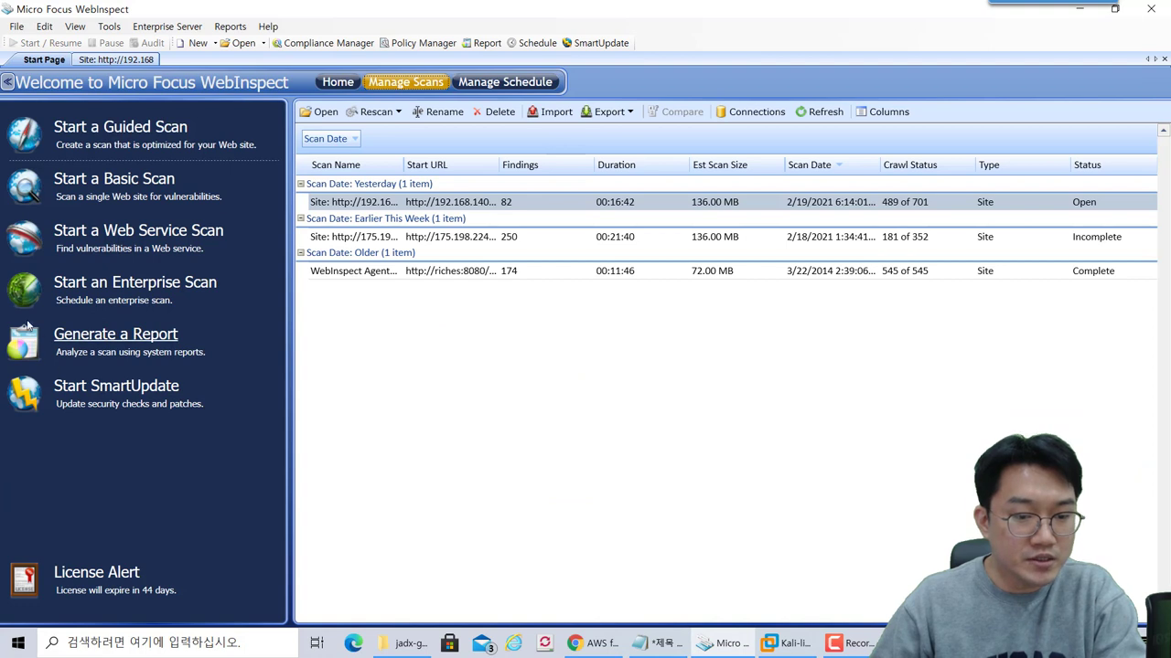
left_click_drag(2, 313, 251, 364)
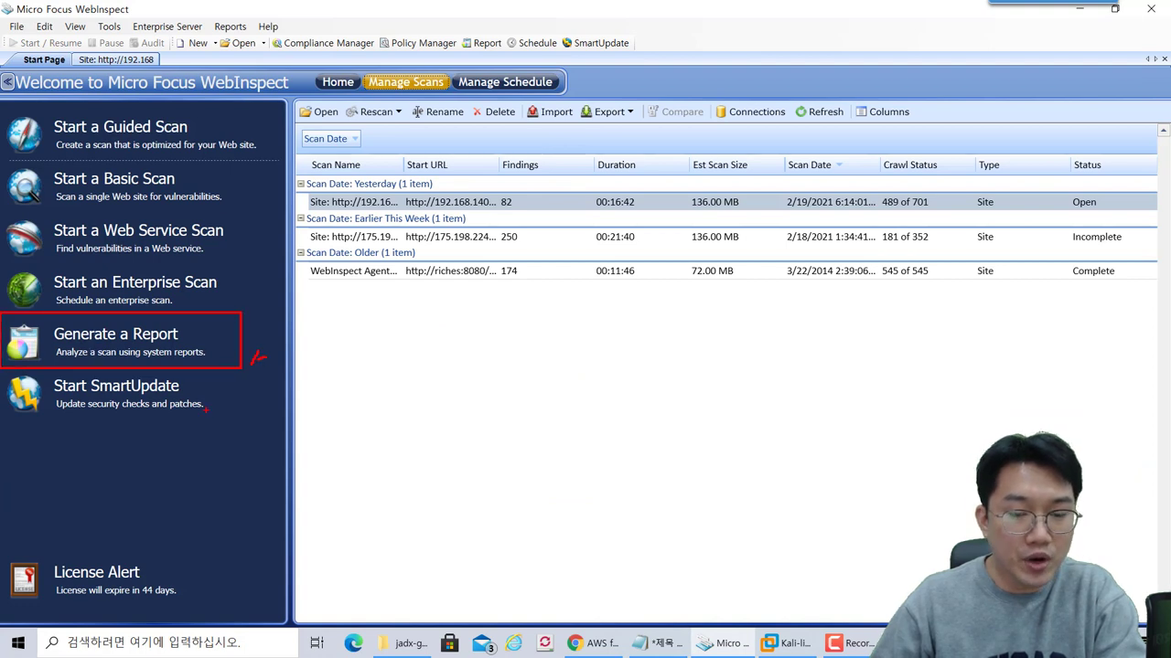
key("e")
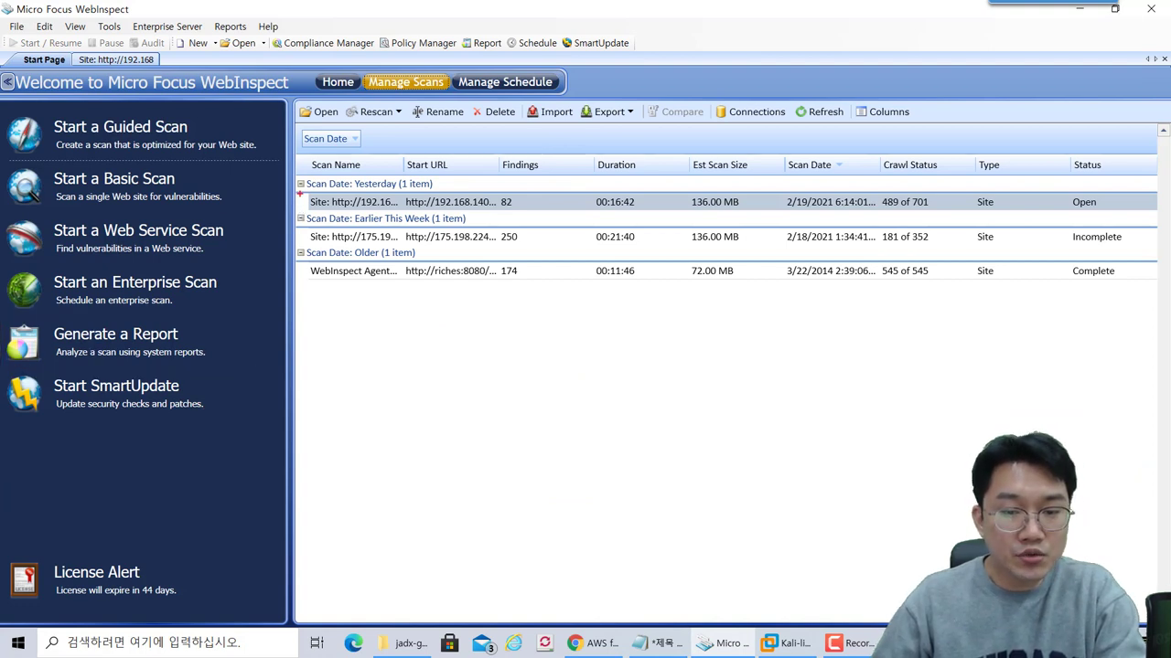
mouse_move(296, 175)
left_mouse_down()
mouse_move(335, 220)
mouse_move(564, 284)
left_mouse_up()
mouse_move(518, 149)
left_mouse_down()
mouse_move(510, 172)
mouse_move(489, 139)
mouse_move(501, 175)
left_mouse_up()
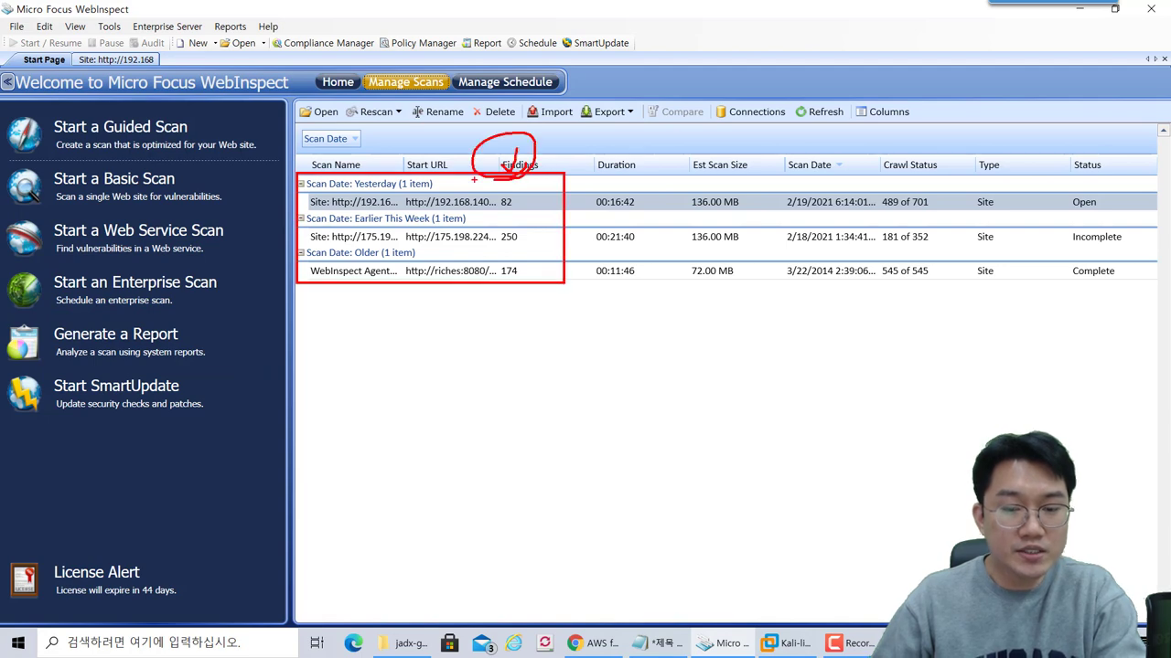
- Start generating a report with only yesterday's 192.168 site scan selected, and proceed to the report selection
left_click(157, 348)
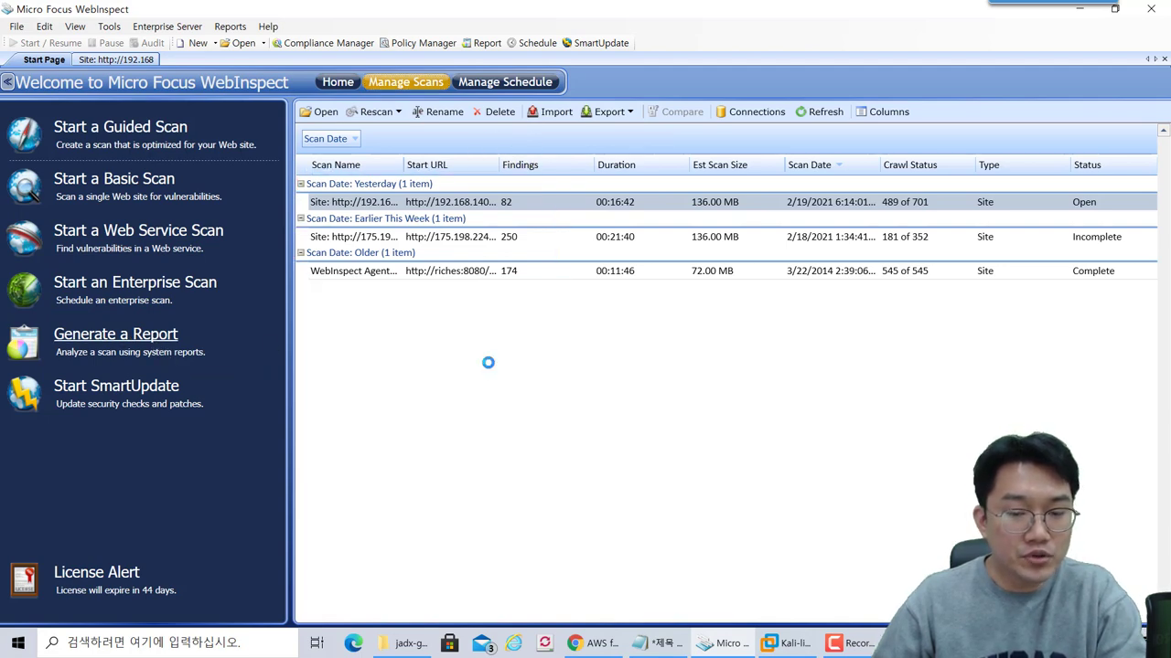
left_click_drag(372, 172, 275, 195)
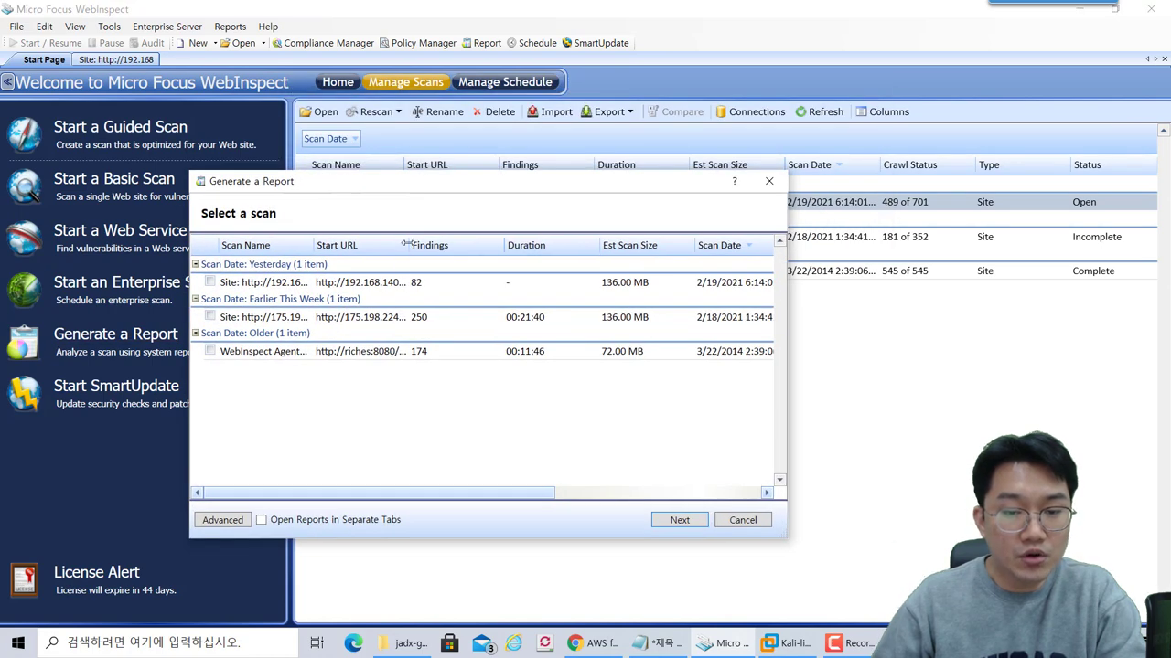
left_click_drag(409, 245, 383, 245)
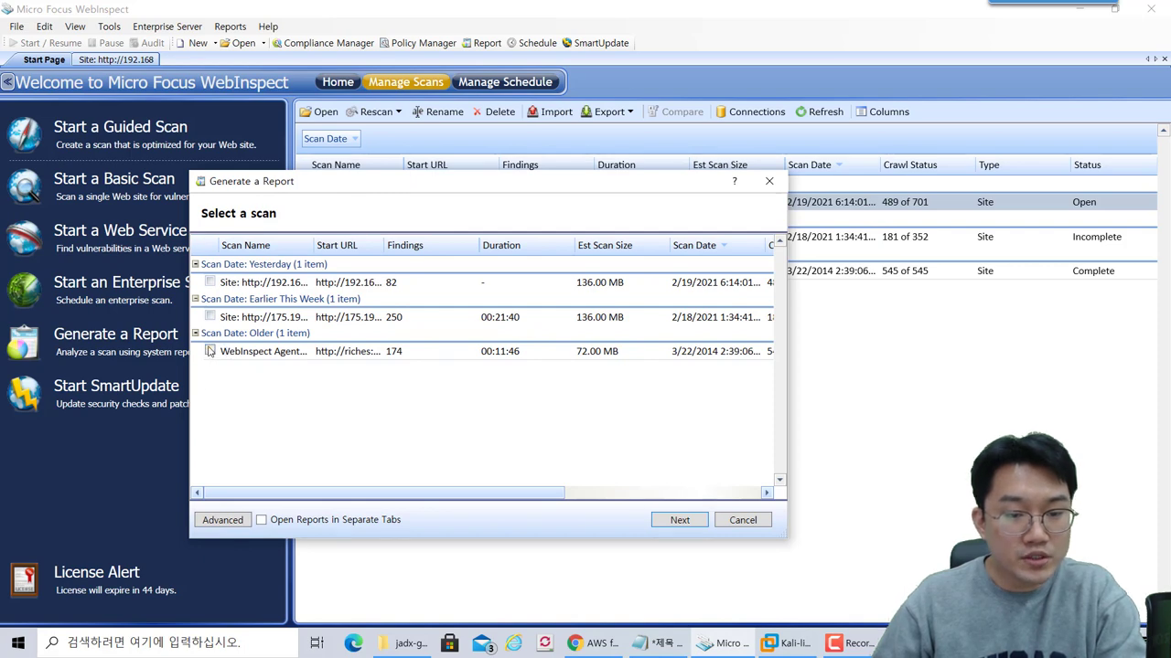
left_click(210, 283)
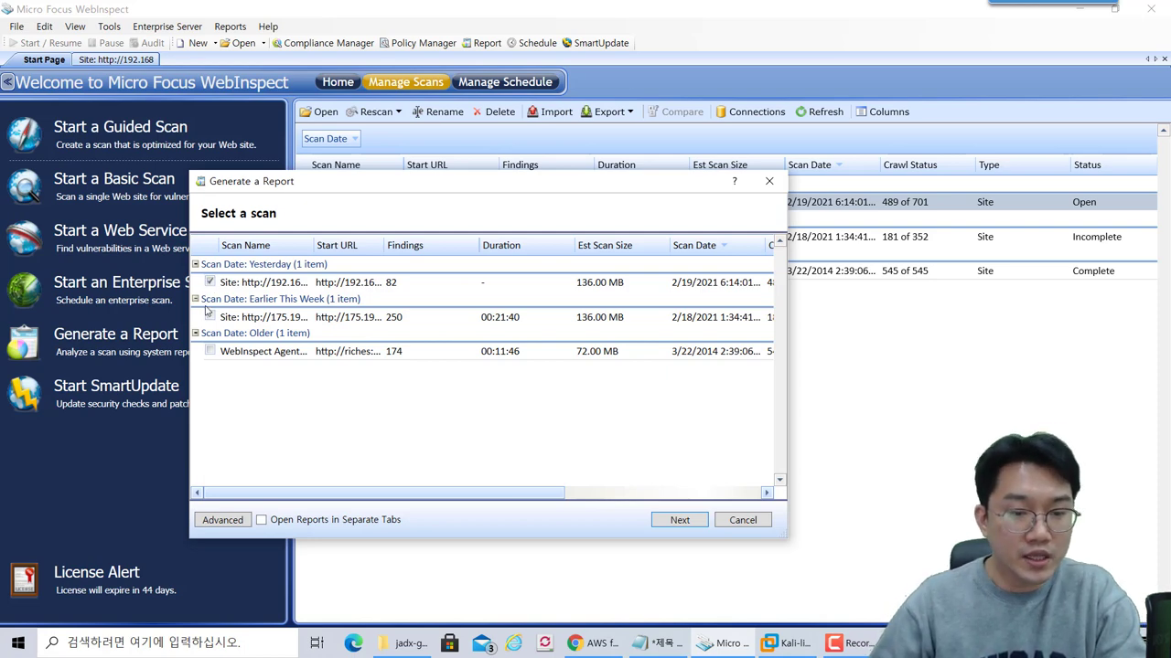
left_click(209, 316)
left_click(211, 316)
left_click(211, 282)
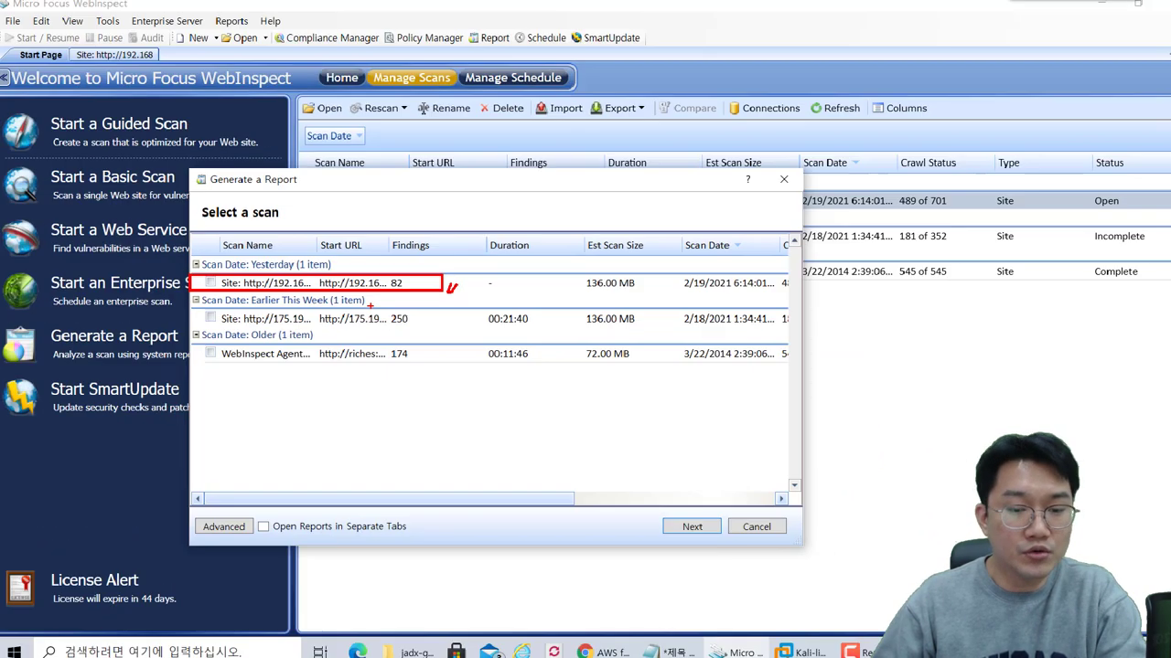
left_click(210, 283)
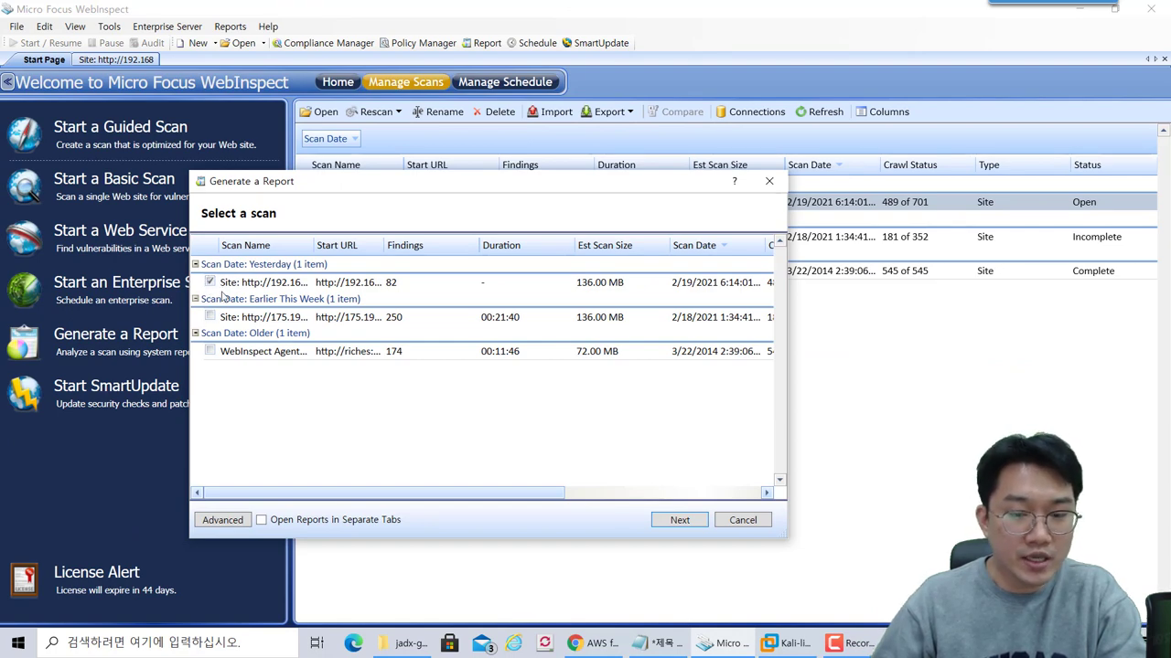
left_click(704, 521)
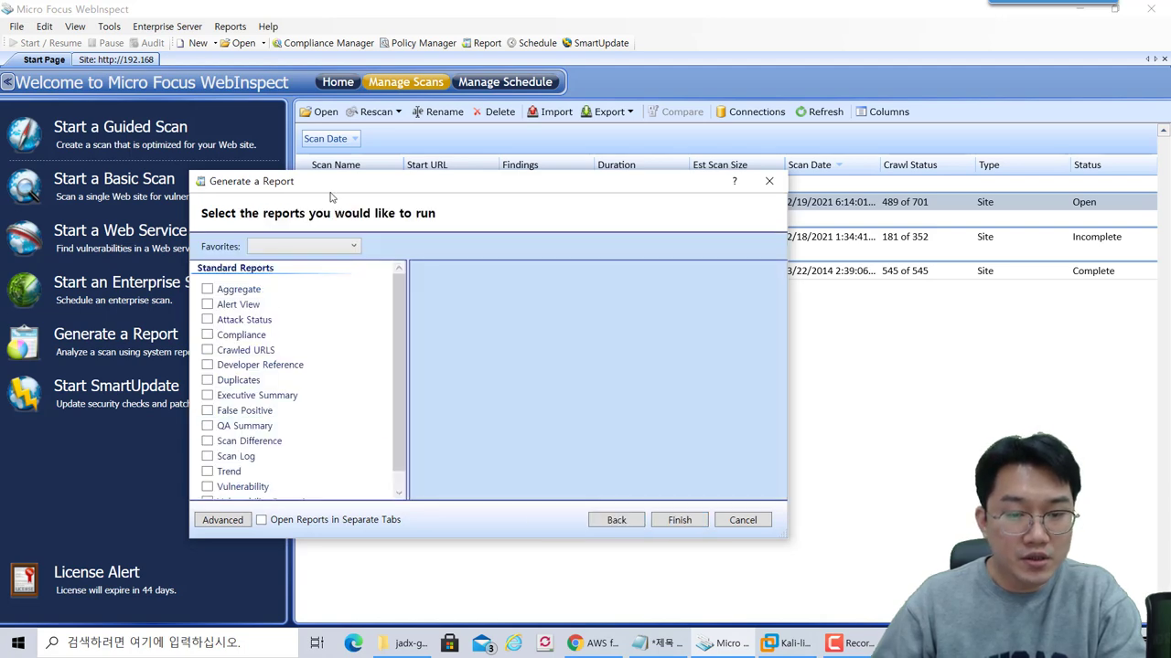
- Enlarge the report dialog to show all report types and include the Executive Summary and Vulnerability reports
left_click_drag(331, 194, 307, 56)
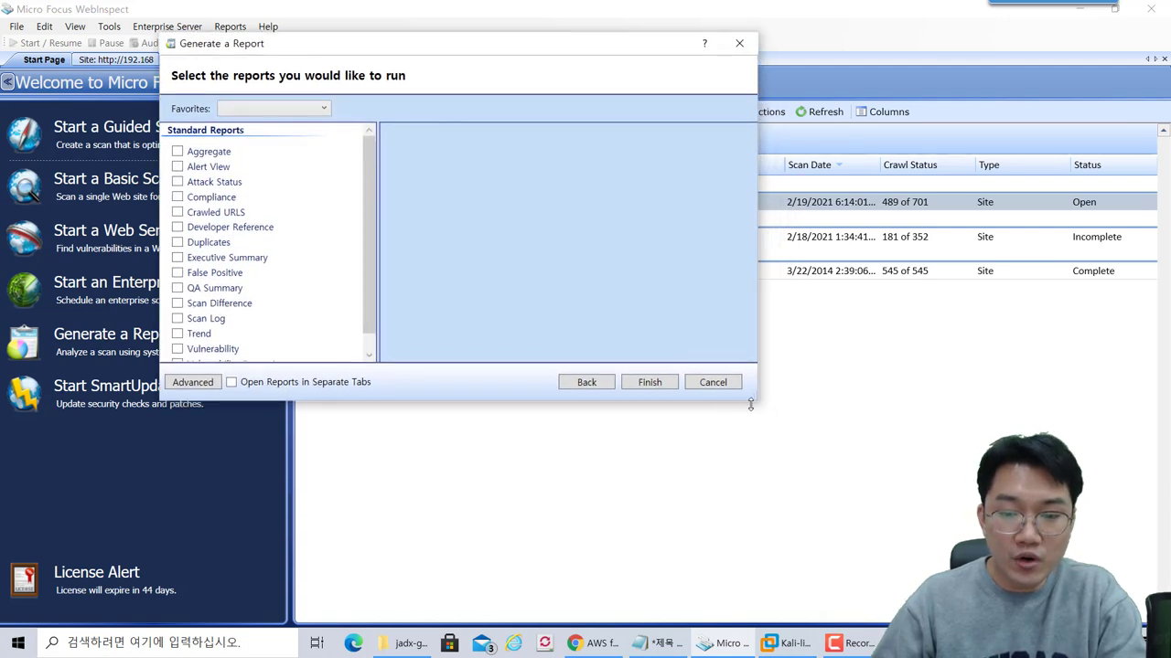
left_click_drag(765, 424, 918, 556)
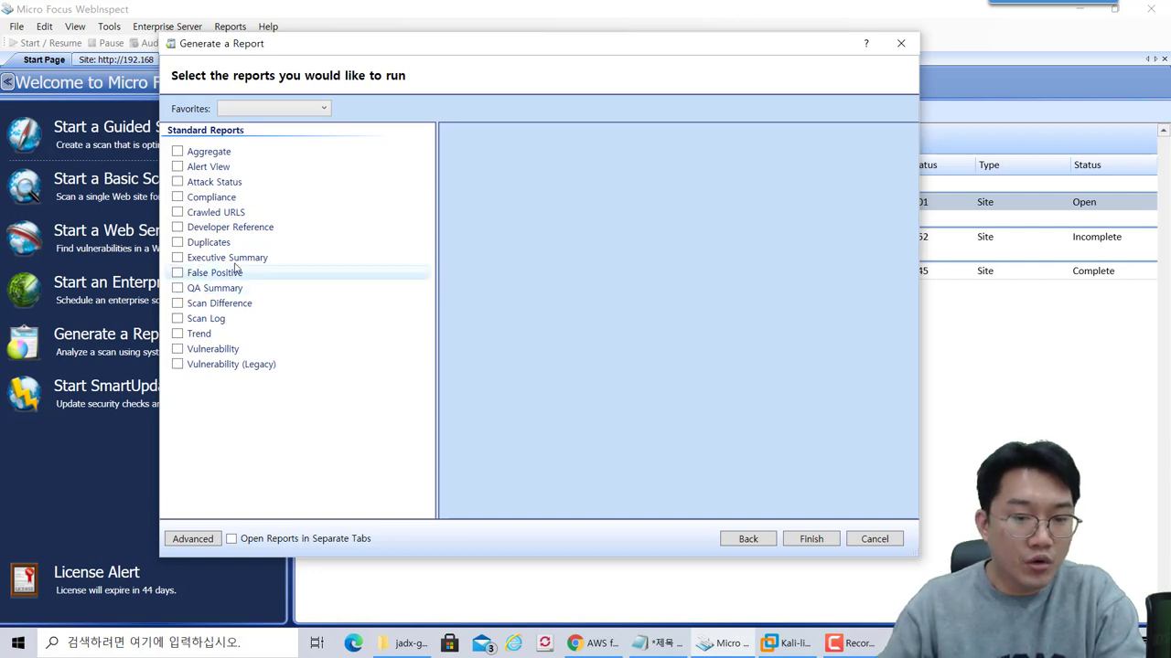
left_click(181, 261)
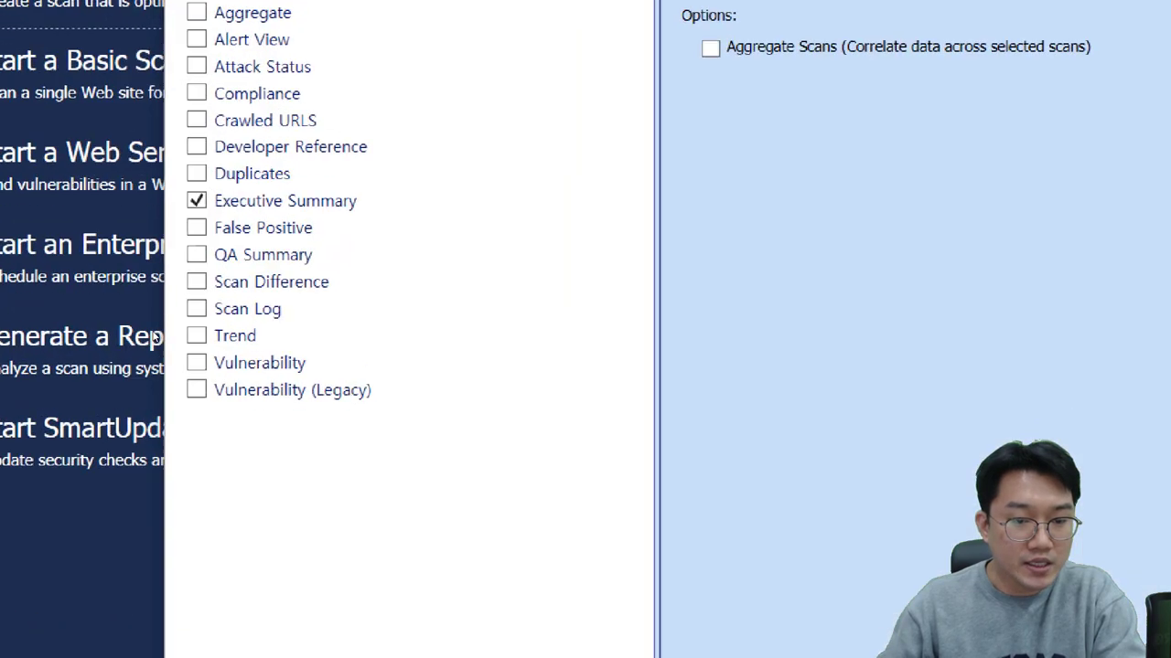
left_click_drag(430, 352, 424, 368)
left_click_drag(453, 357, 446, 375)
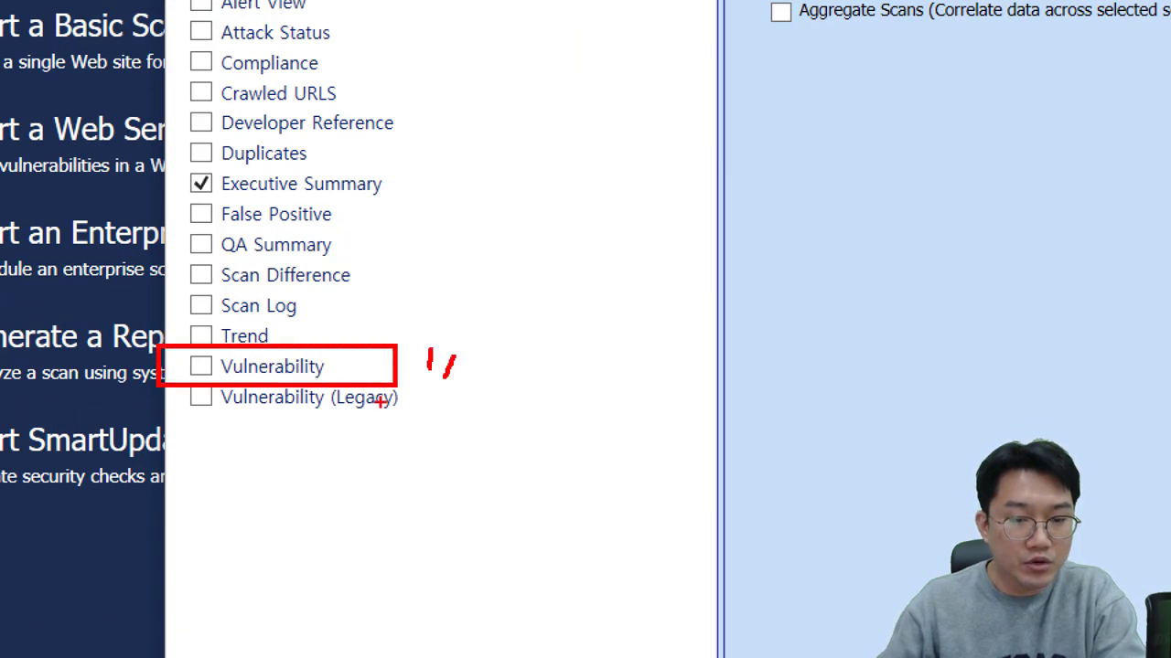
left_click(178, 349)
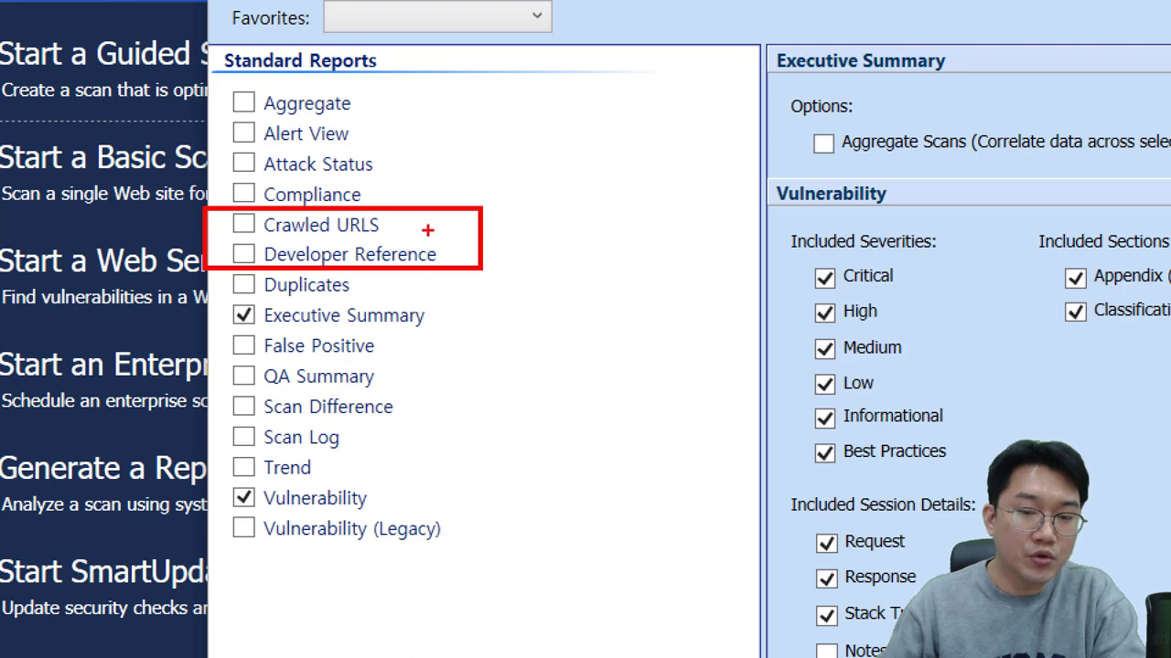
- Add the Developer Reference report to the selected reports
left_click_drag(512, 230, 461, 236)
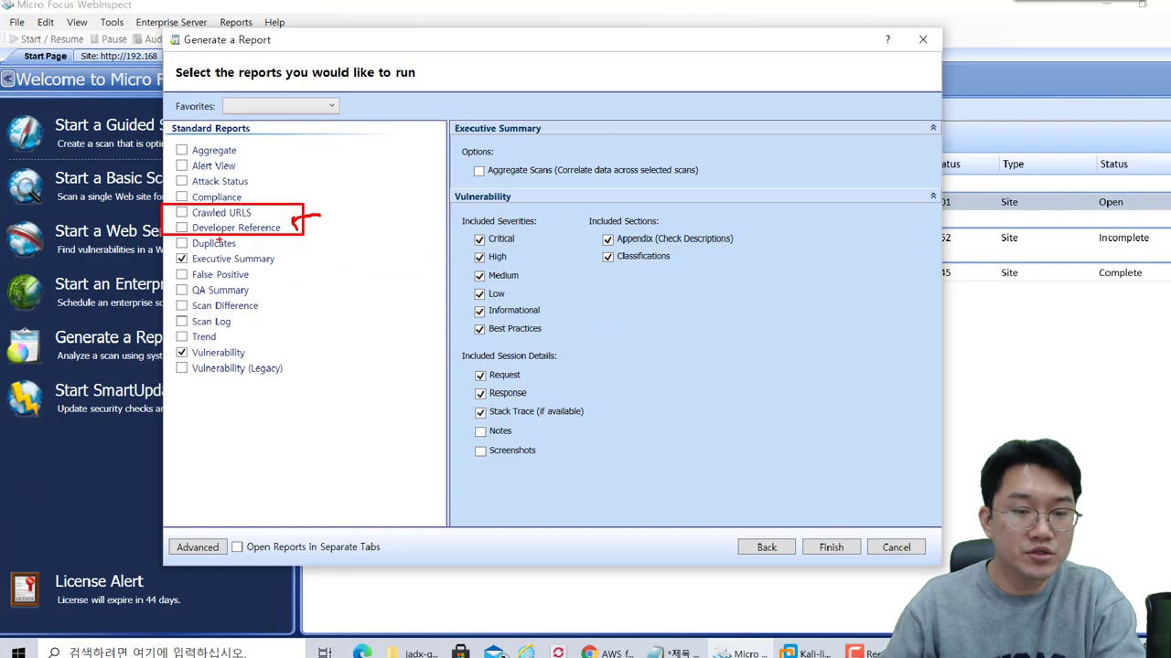
key("Escape")
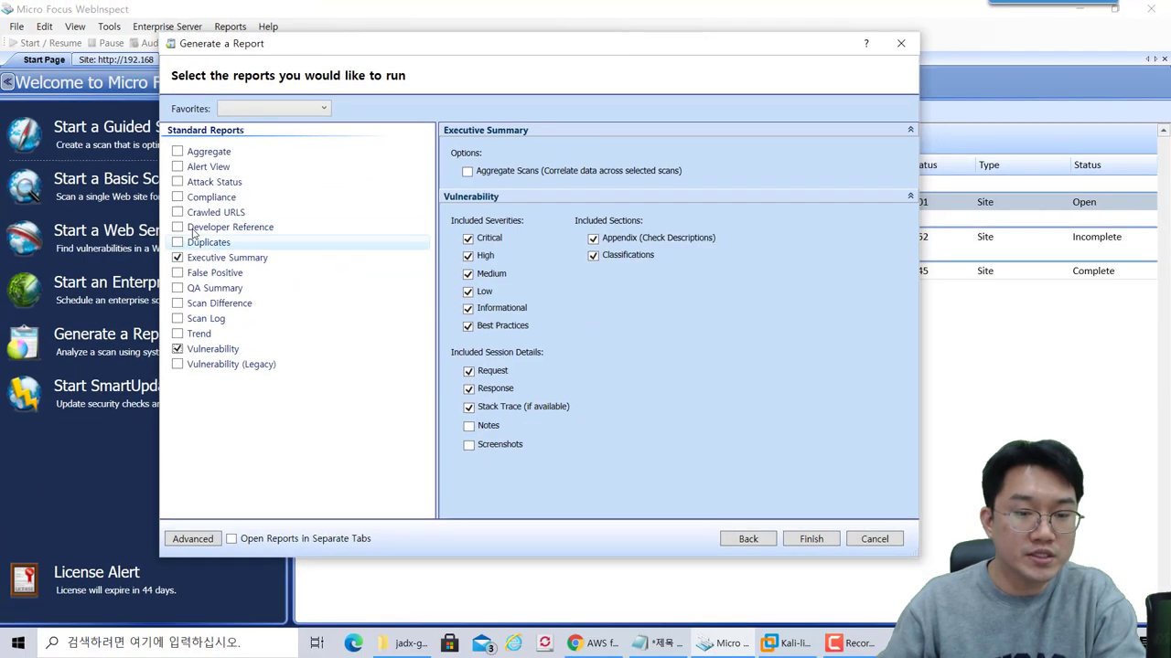
left_click(194, 229)
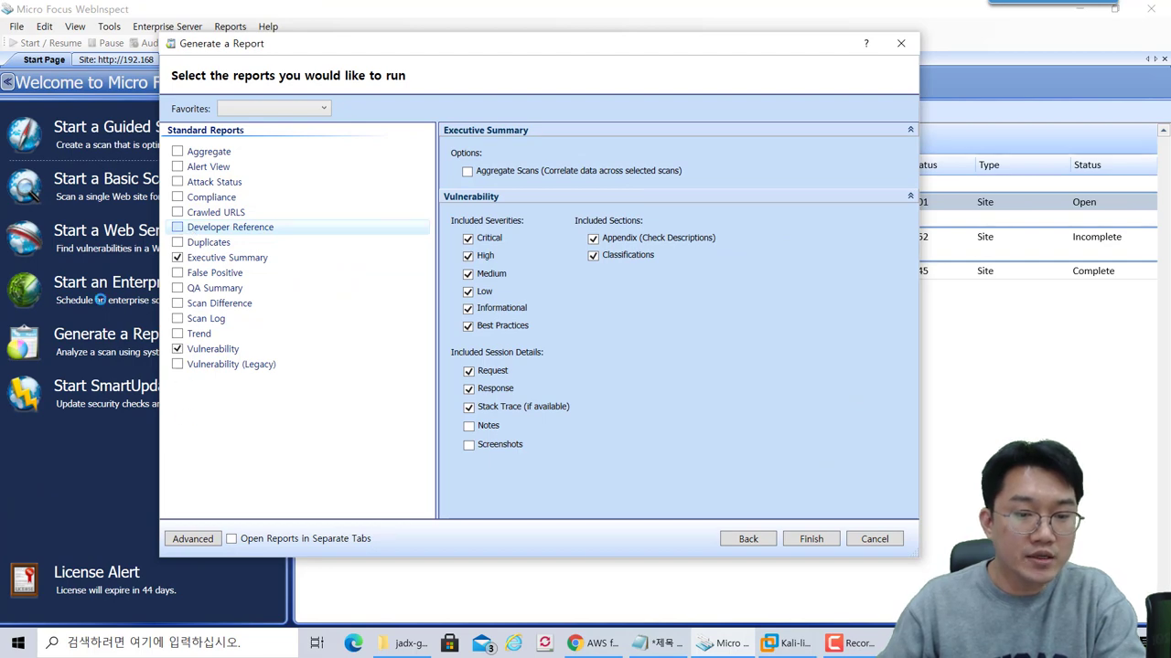
key("space")
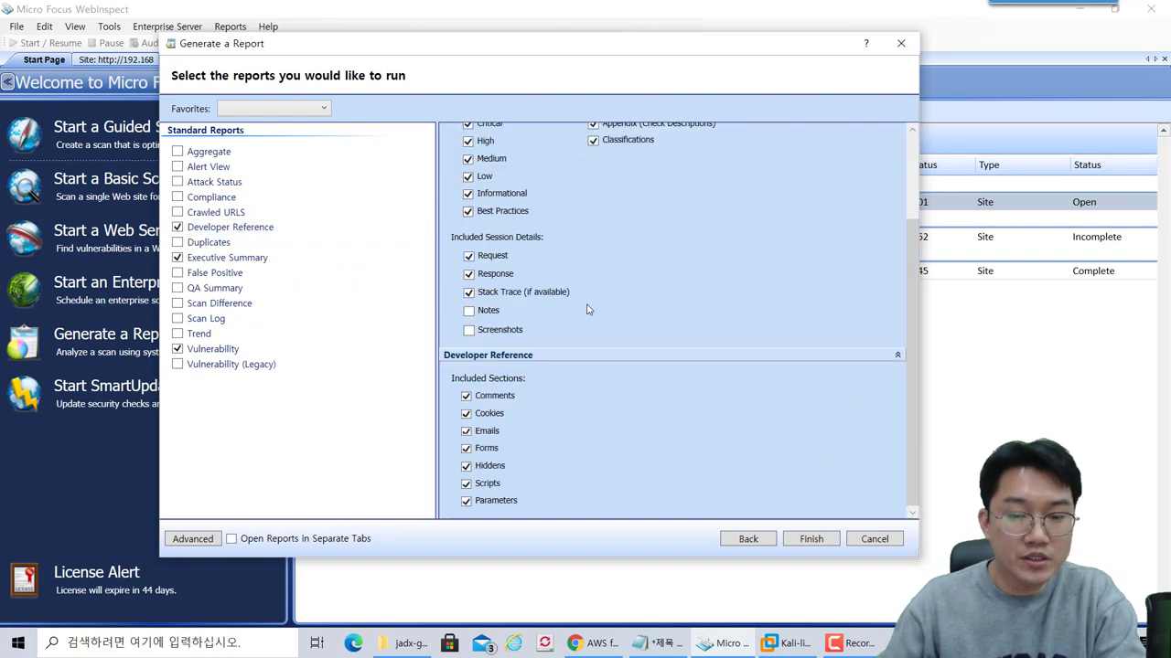
- Review the options of the selected reports, including the Vulnerability report's severities and session details
key("Down")
key("Down")
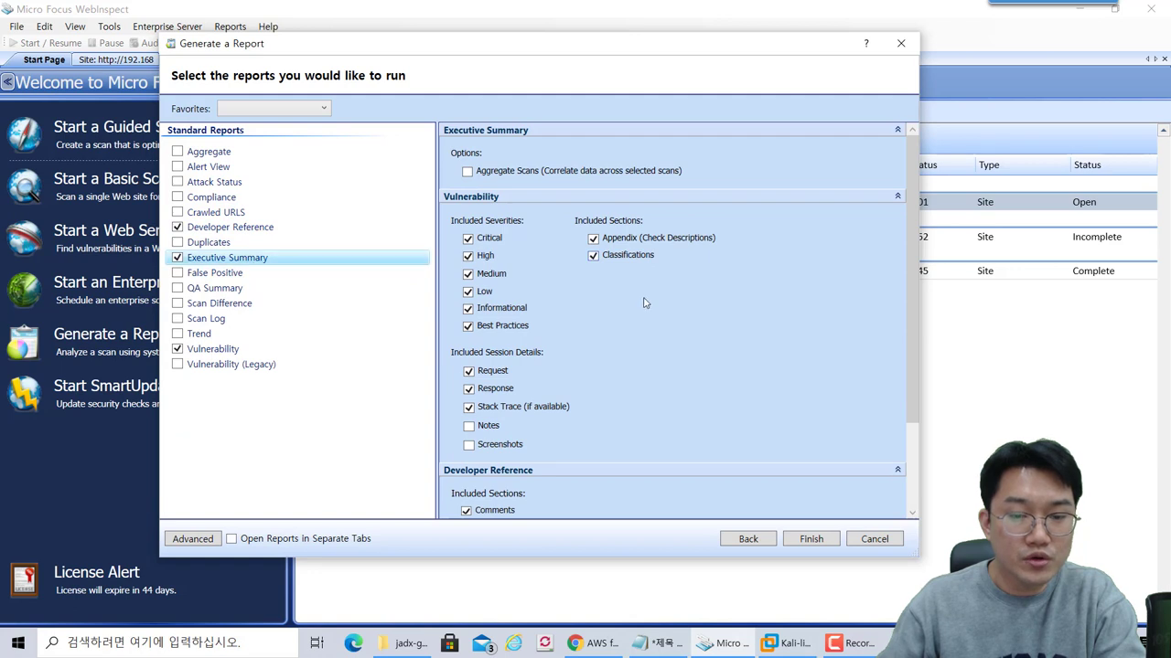
scroll(645, 308, "down", 1)
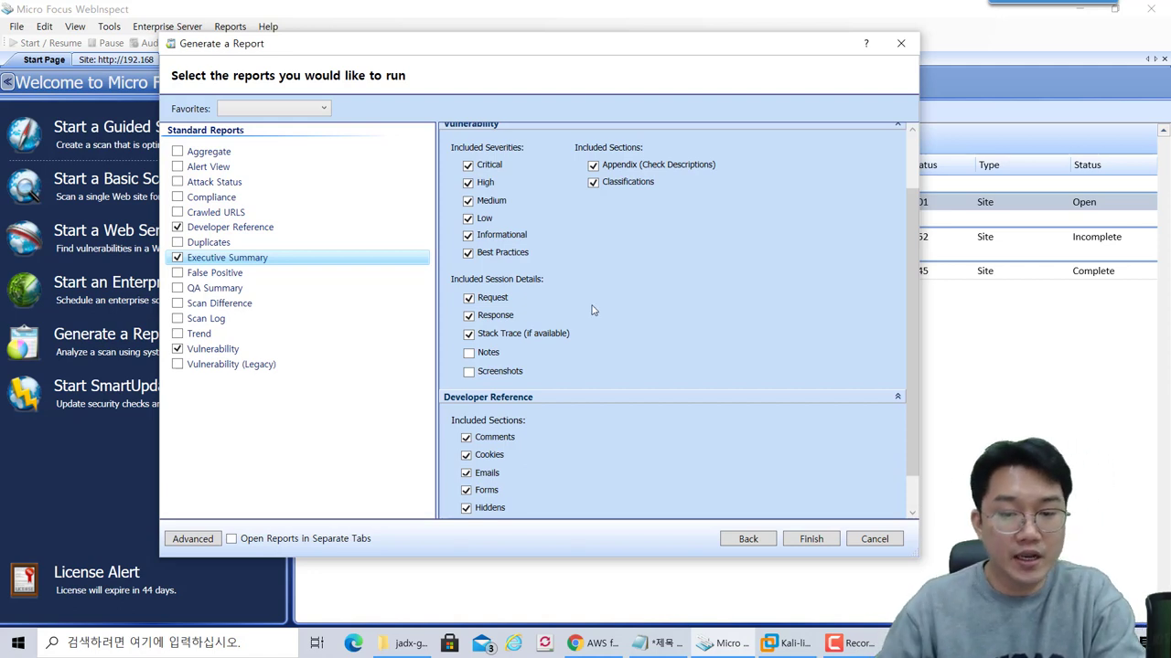
left_click(219, 348)
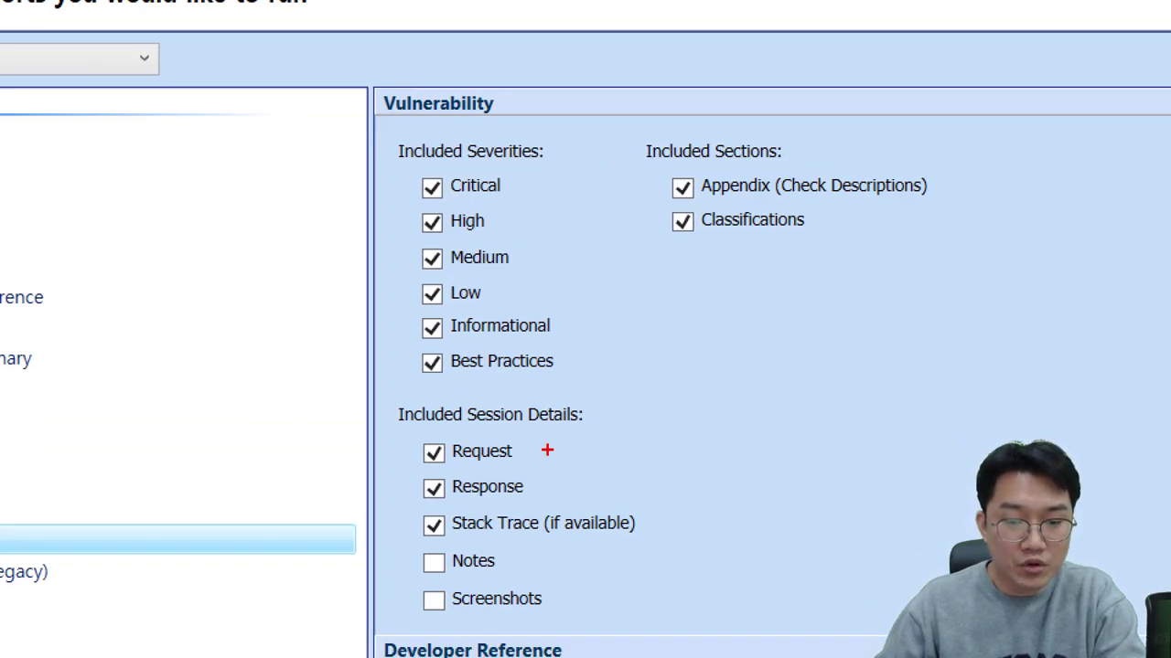
- Examine the Vulnerability report's included session details, especially Request, Response and Stack Trace
mouse_move(396, 433)
left_mouse_down()
mouse_move(470, 507)
mouse_move(605, 509)
left_mouse_up()
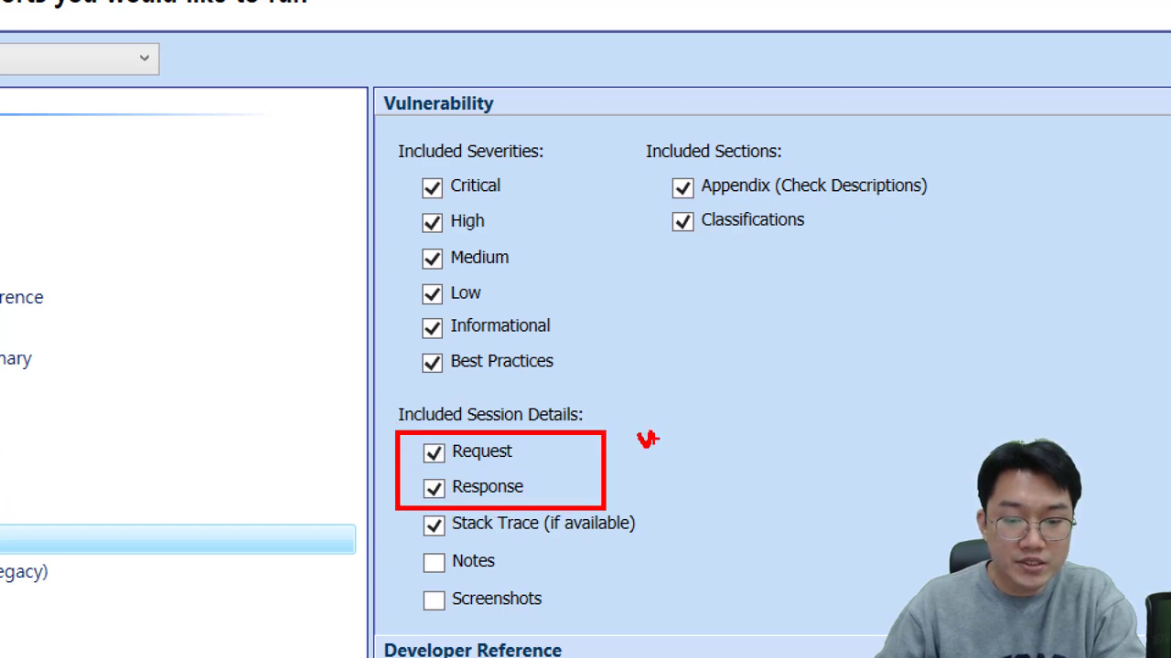
left_click_drag(659, 414, 677, 467)
left_click_drag(447, 540, 564, 541)
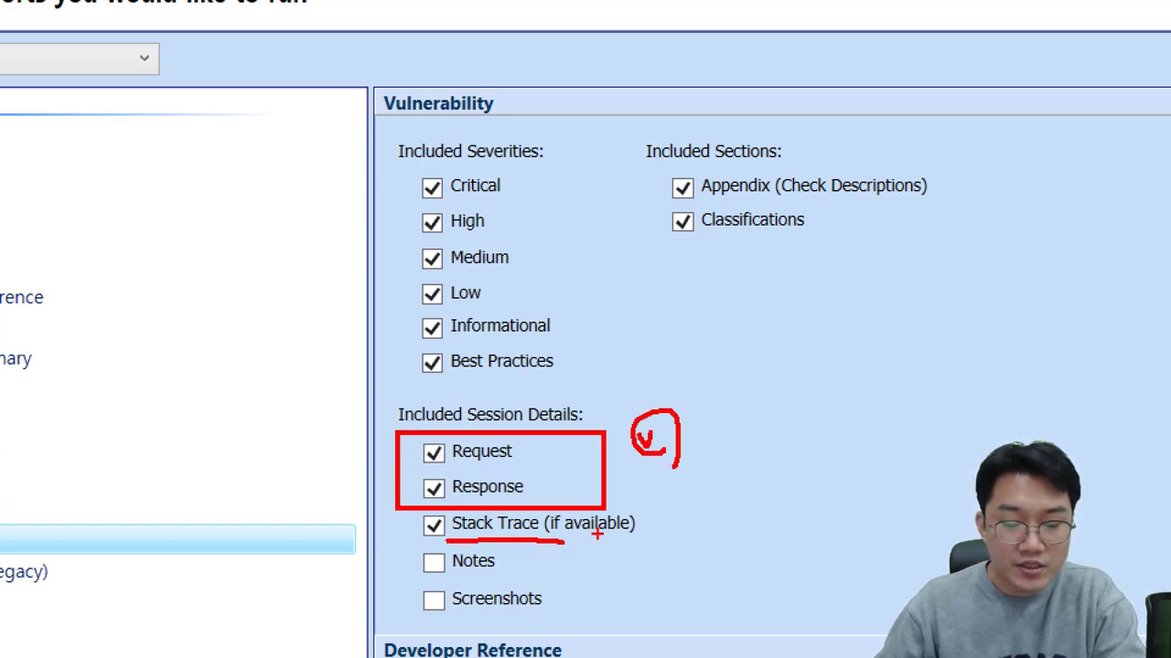
left_click_drag(658, 519, 670, 531)
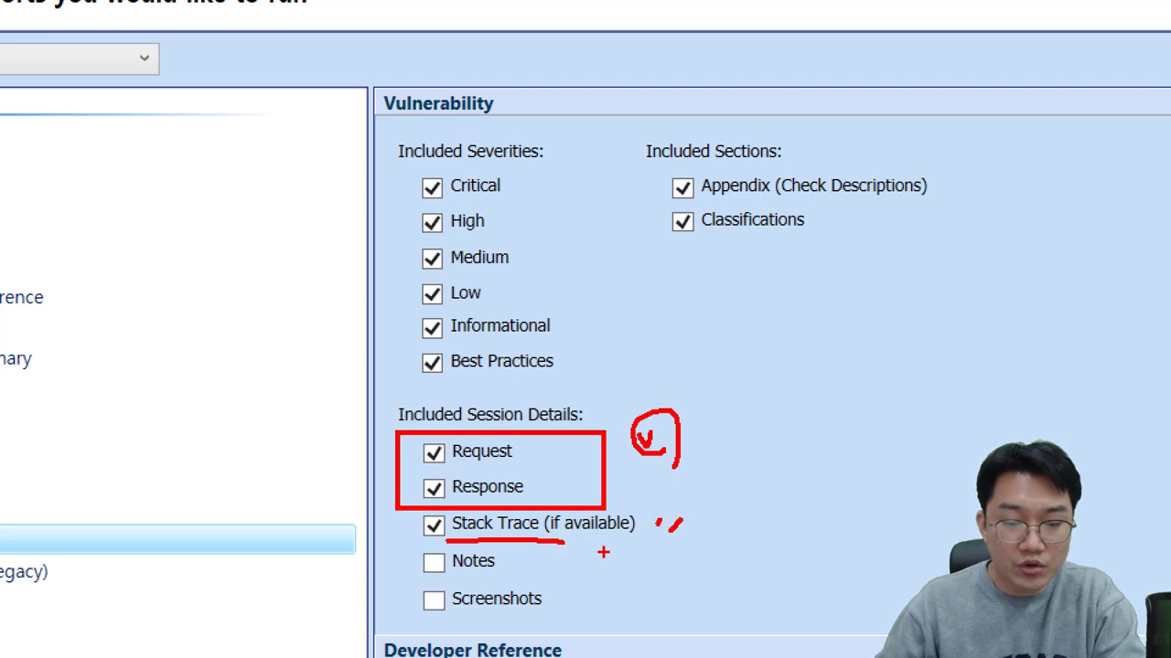
key("Escape")
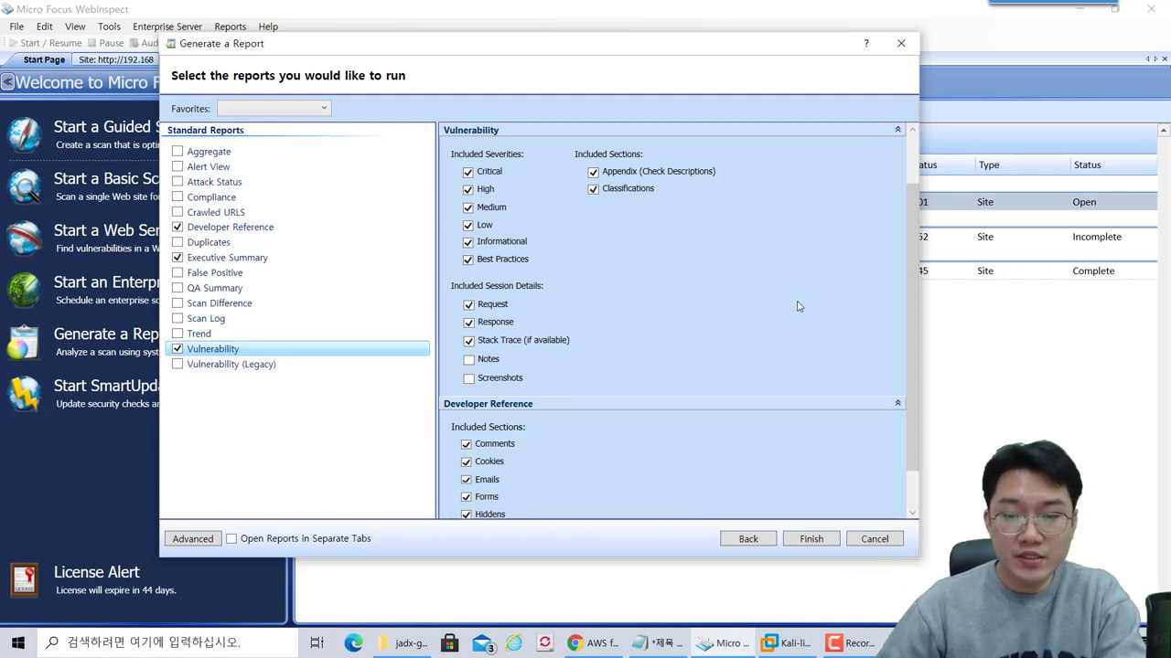
left_click_drag(790, 283, 876, 392)
left_click_drag(630, 285, 734, 388)
mouse_move(658, 258)
left_mouse_down()
mouse_move(680, 269)
mouse_move(686, 245)
left_mouse_up()
mouse_move(697, 249)
left_mouse_down()
mouse_move(698, 269)
mouse_move(716, 273)
left_mouse_up()
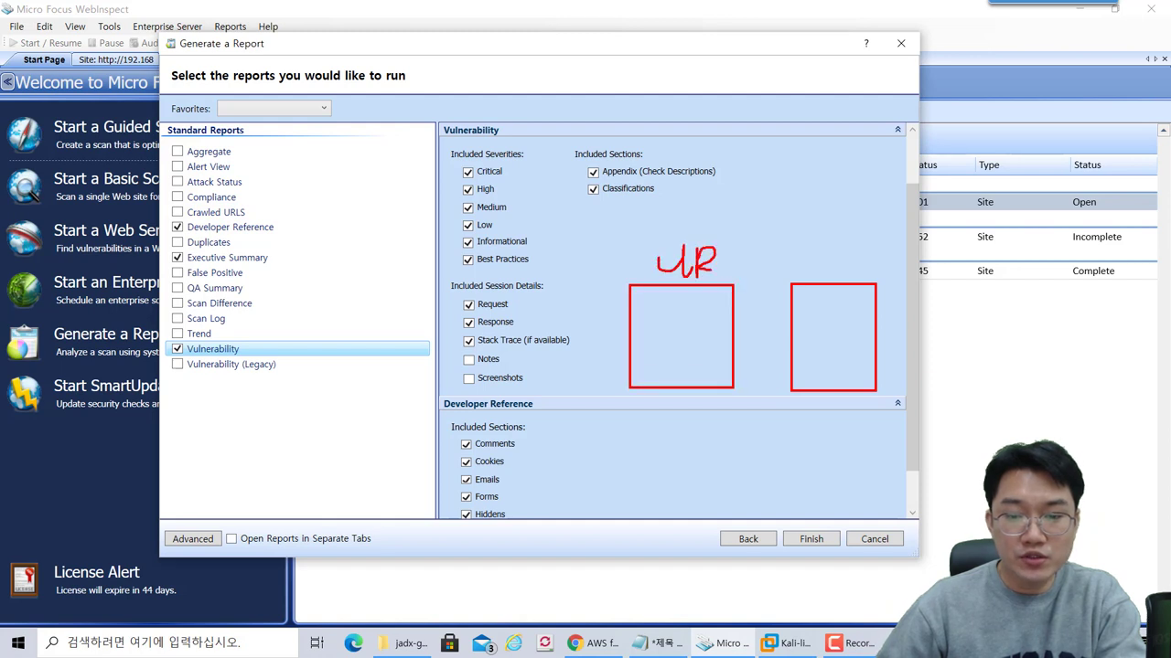
left_click_drag(725, 331, 807, 333)
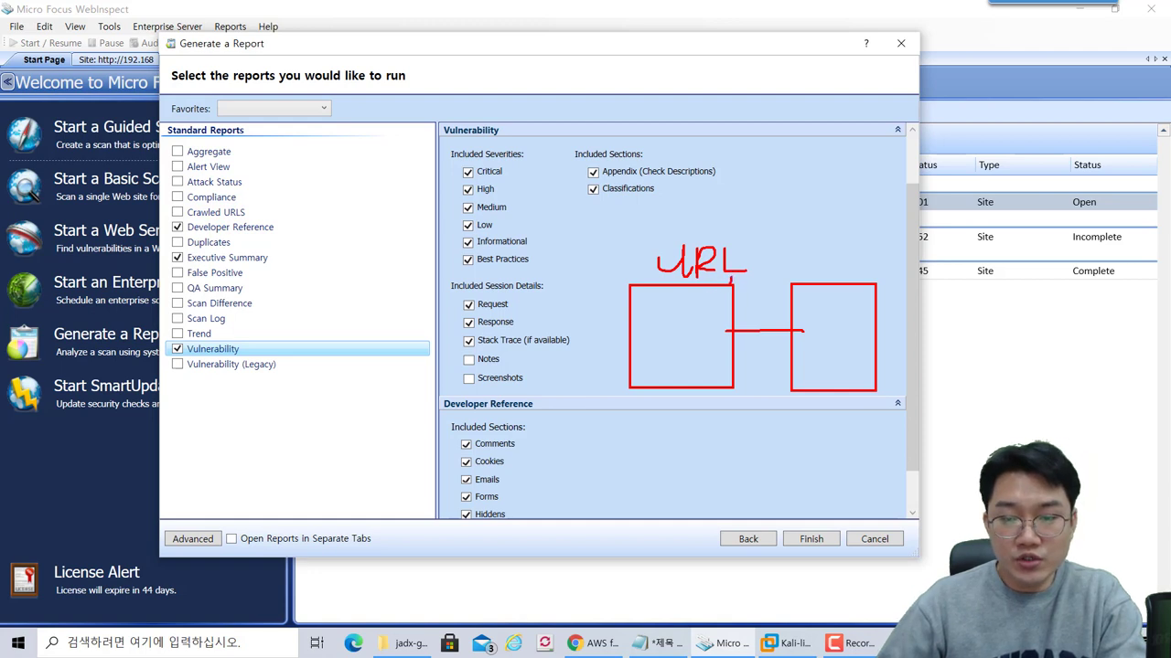
mouse_move(730, 291)
left_mouse_down()
mouse_move(641, 228)
mouse_move(733, 287)
left_mouse_up()
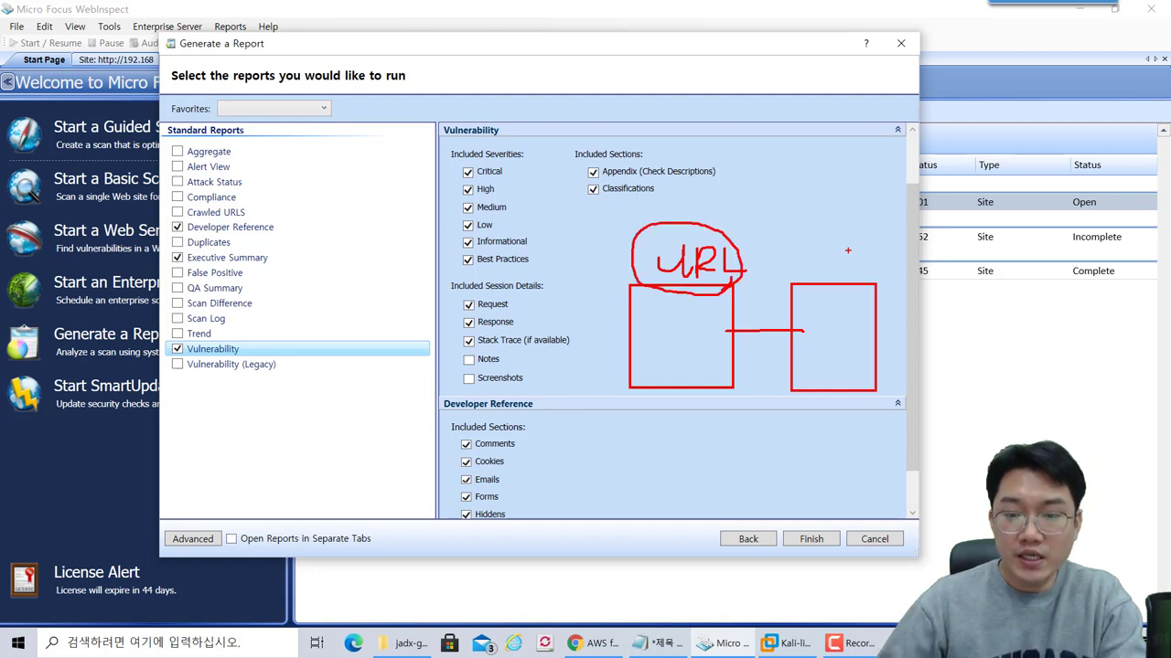
mouse_move(845, 240)
left_mouse_down()
mouse_move(845, 284)
mouse_move(860, 266)
left_mouse_up()
mouse_move(819, 305)
left_mouse_down()
mouse_move(852, 304)
mouse_move(858, 319)
mouse_move(838, 329)
mouse_move(814, 315)
left_mouse_up()
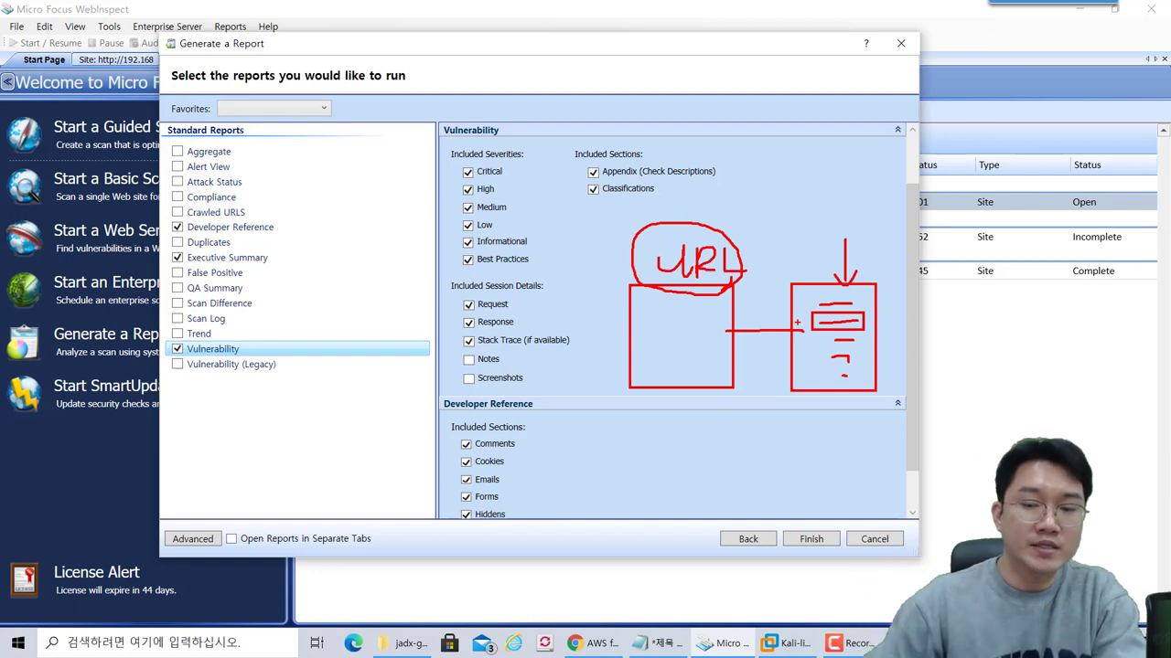
key("e")
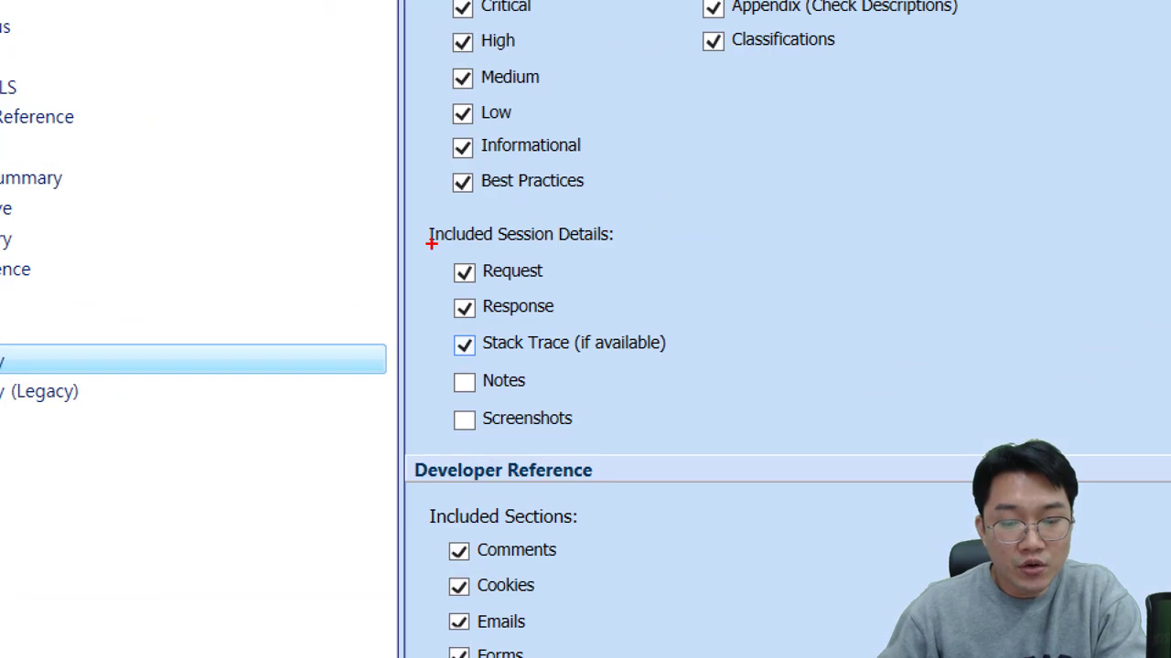
- Check the Vulnerability report's session details and the Developer Reference report's included sections
mouse_move(419, 249)
left_mouse_down()
mouse_move(629, 386)
mouse_move(757, 371)
left_mouse_up()
mouse_move(765, 322)
left_mouse_down()
mouse_move(802, 340)
mouse_move(762, 342)
left_mouse_up()
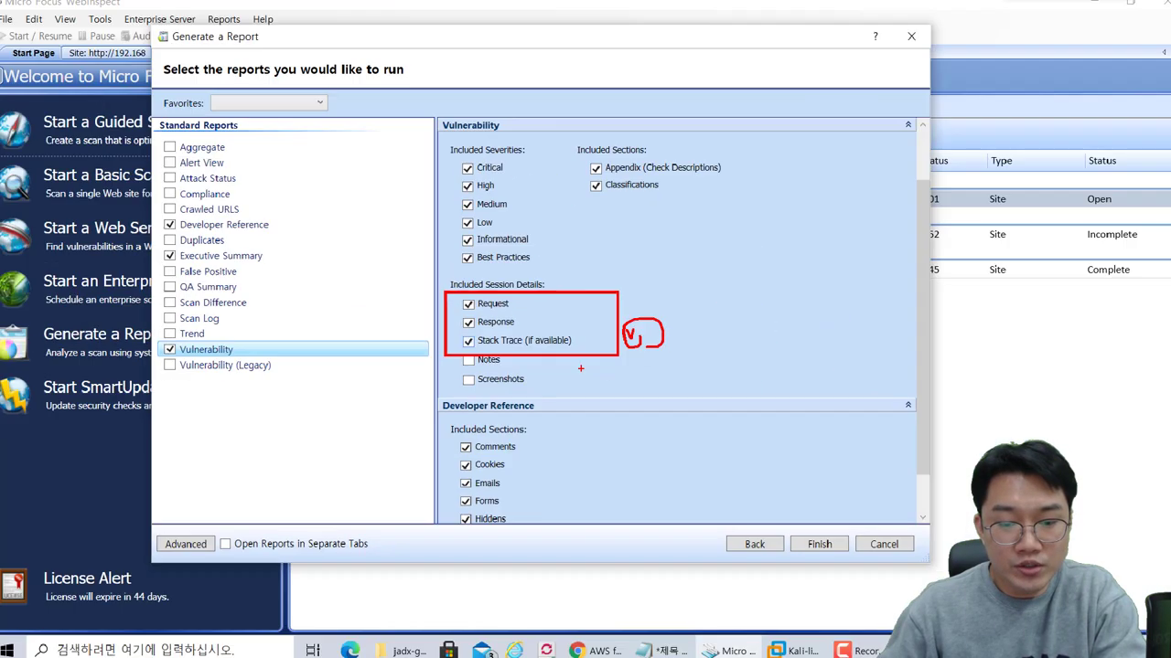
key("Escape")
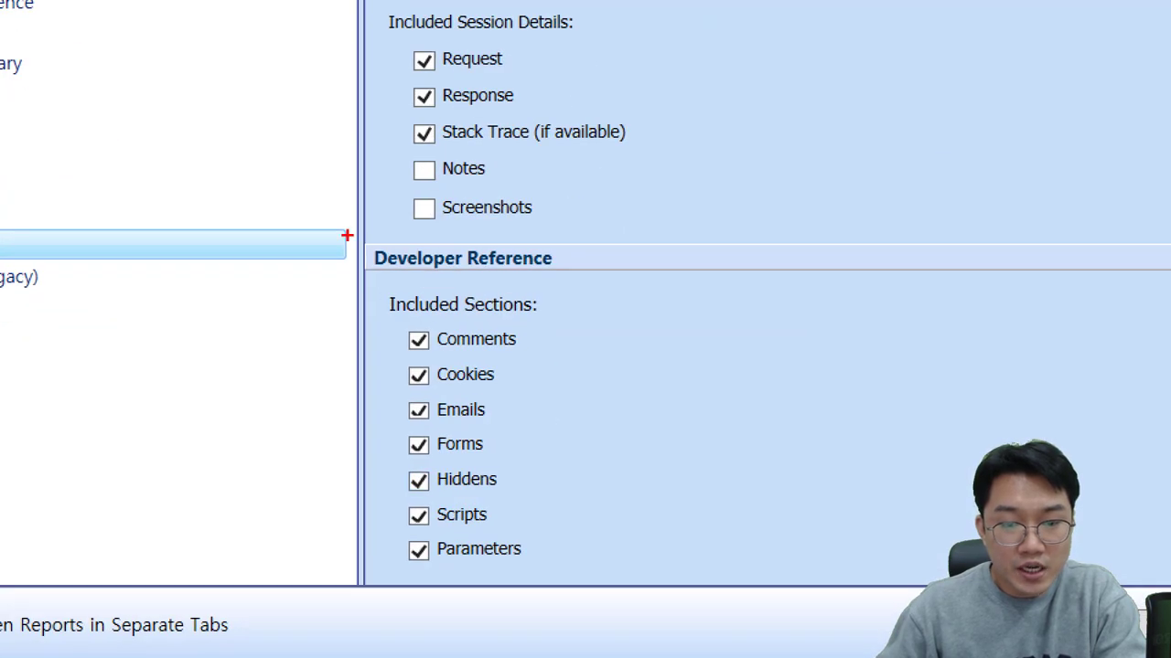
left_click_drag(346, 236, 564, 281)
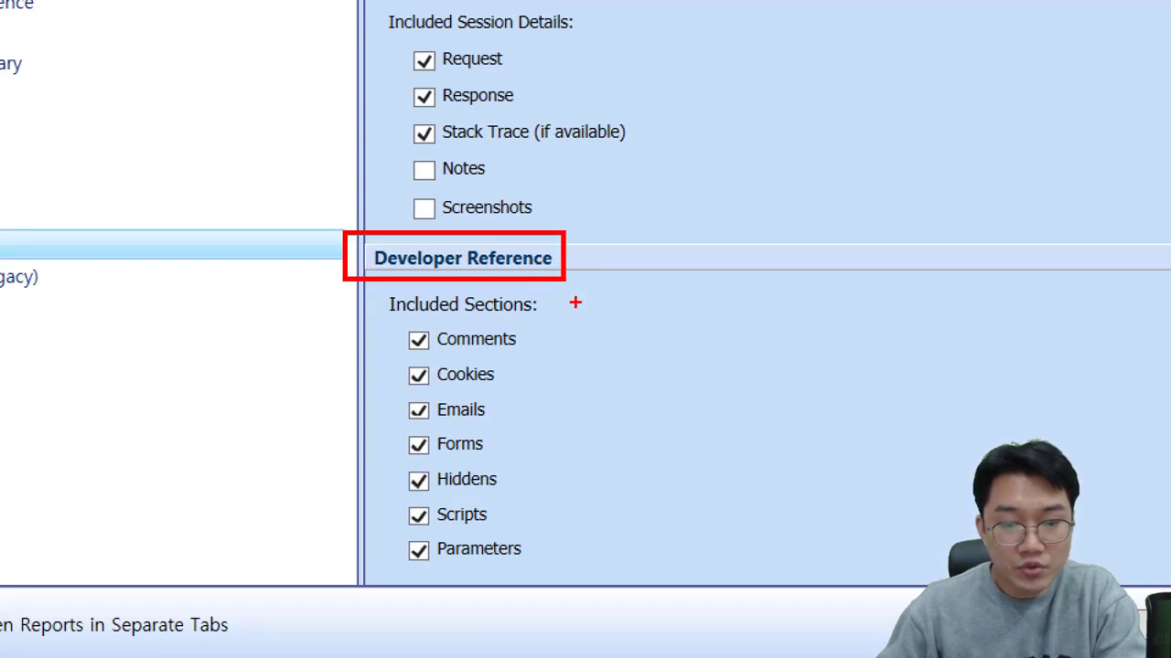
mouse_move(550, 353)
left_mouse_down()
mouse_move(560, 472)
mouse_move(531, 514)
left_mouse_up()
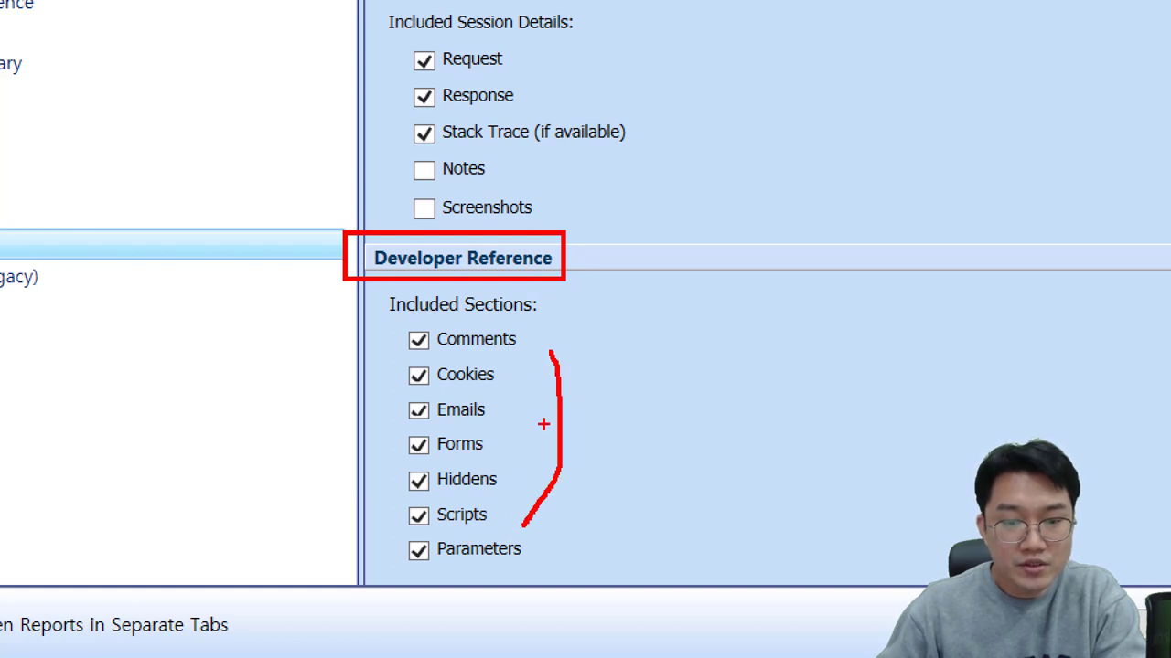
mouse_move(606, 355)
left_mouse_down()
mouse_move(622, 353)
mouse_move(598, 378)
left_mouse_up()
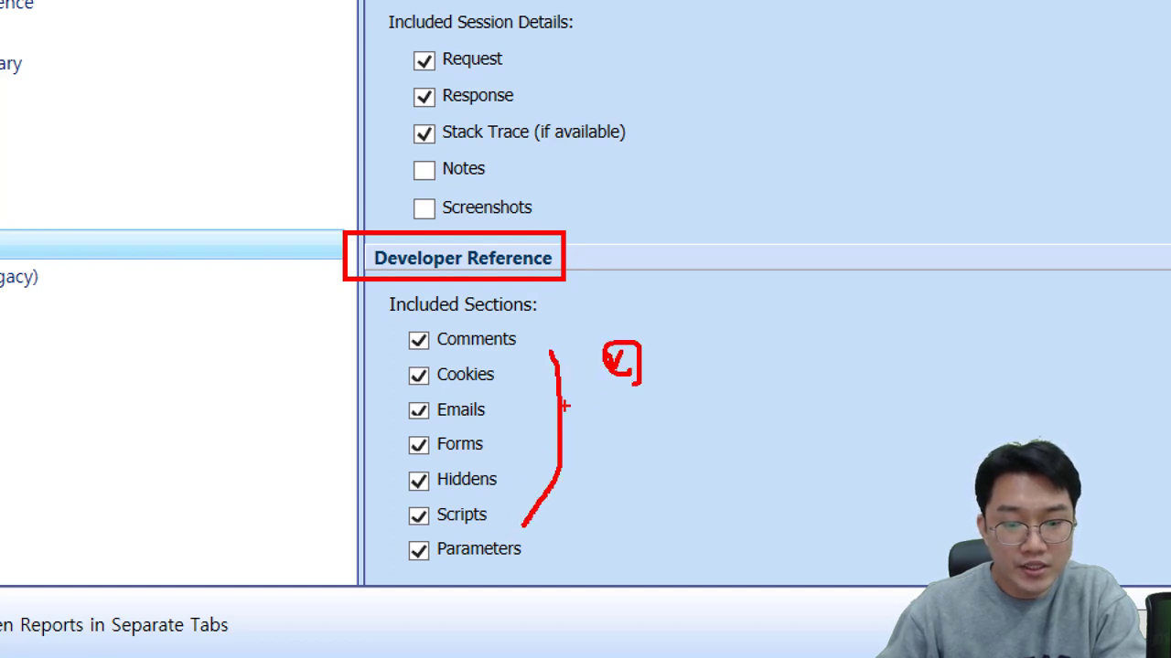
key("Escape")
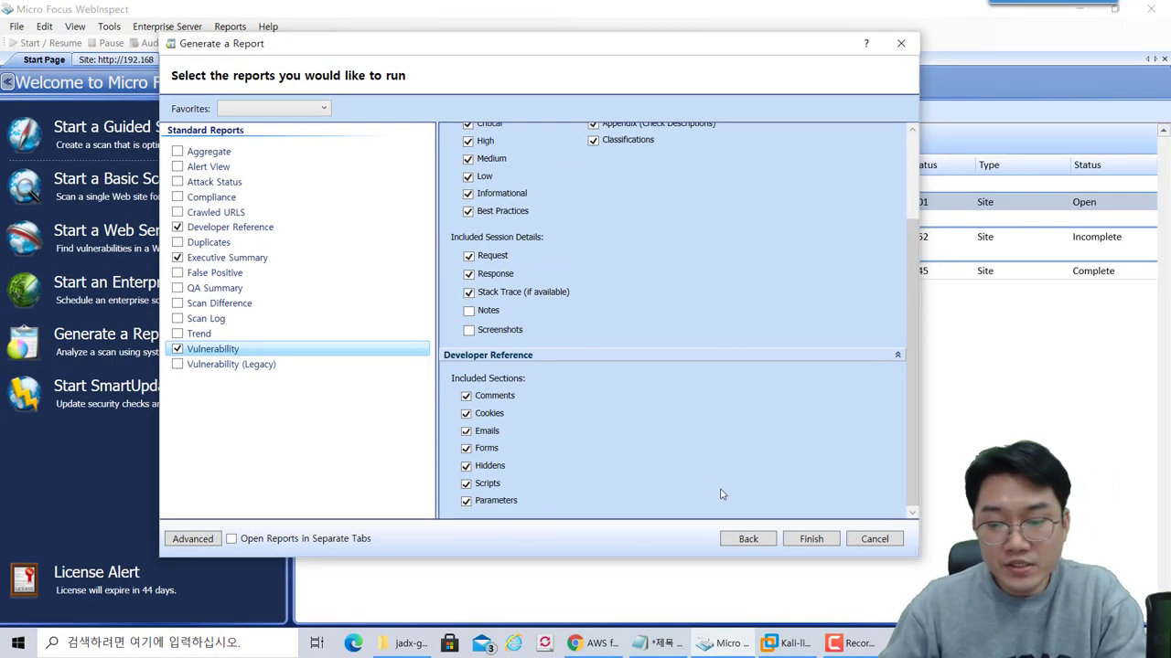
- Generate the combined report with the selected report types and options, and view its cover page while it loads
left_click(815, 542)
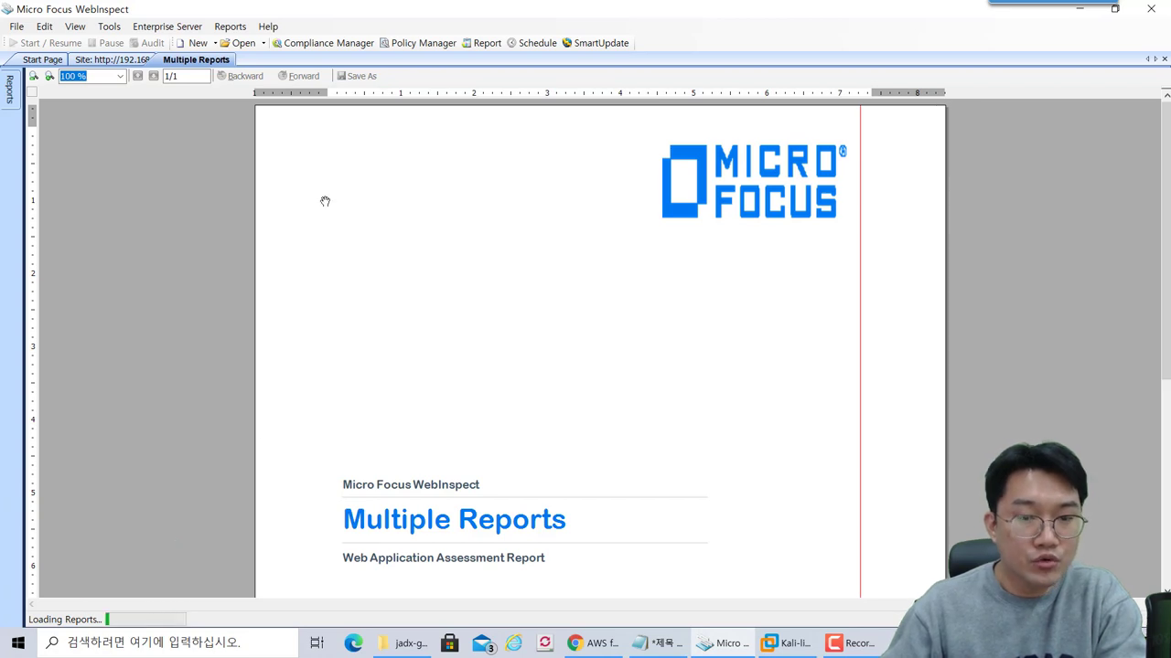
scroll(864, 286, "down", 3)
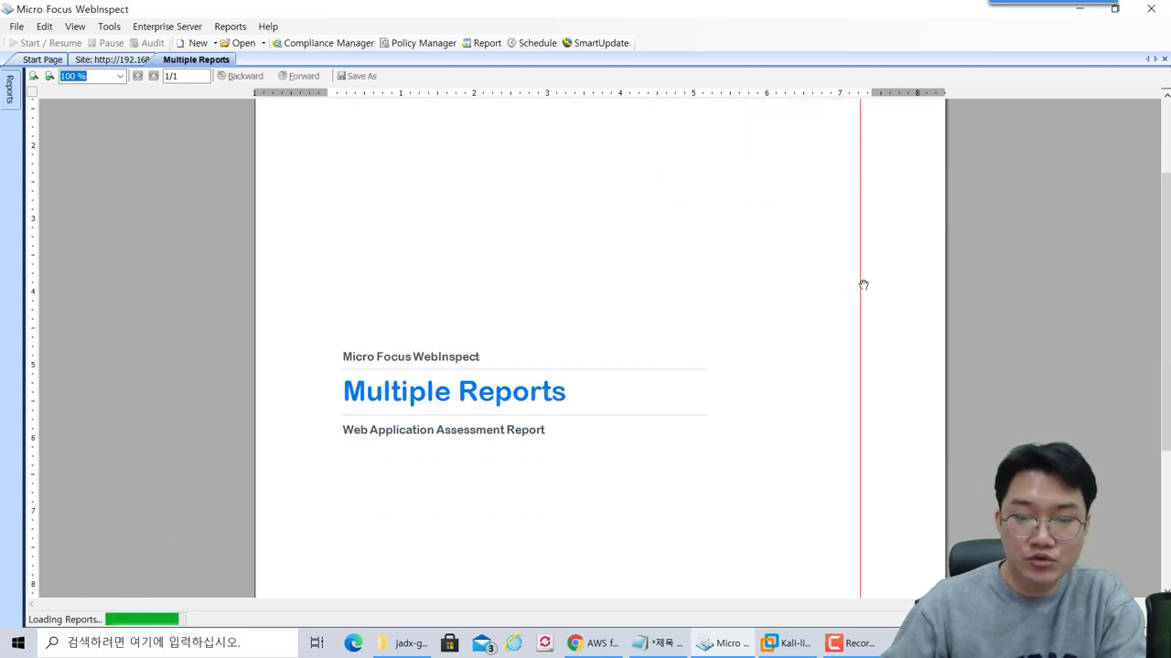
scroll(864, 285, "down", 2)
scroll(864, 286, "up", 5)
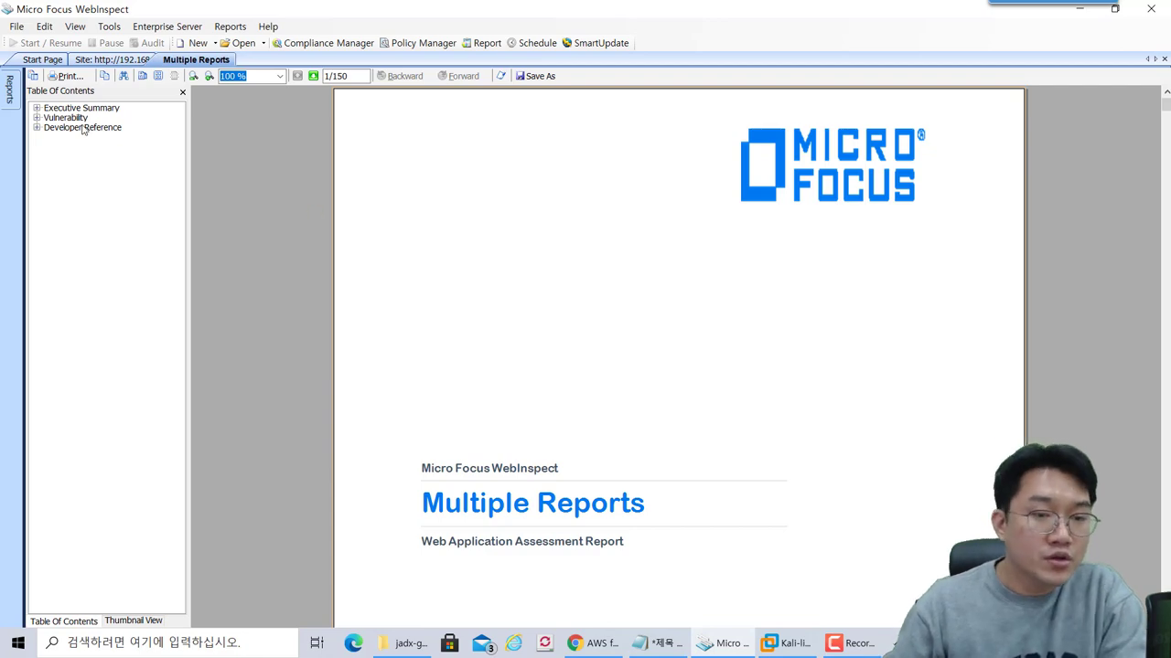
- Expand the Executive Summary entry in the report's table of contents and open its page to view the charts
left_click(36, 108)
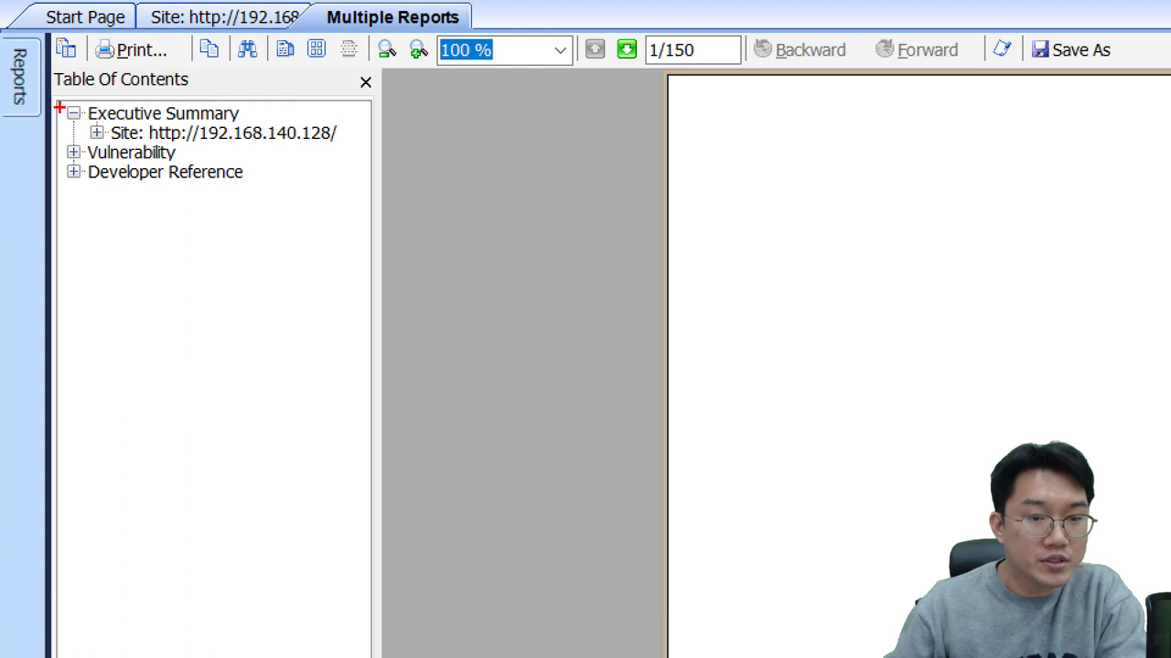
left_click_drag(52, 99, 73, 71)
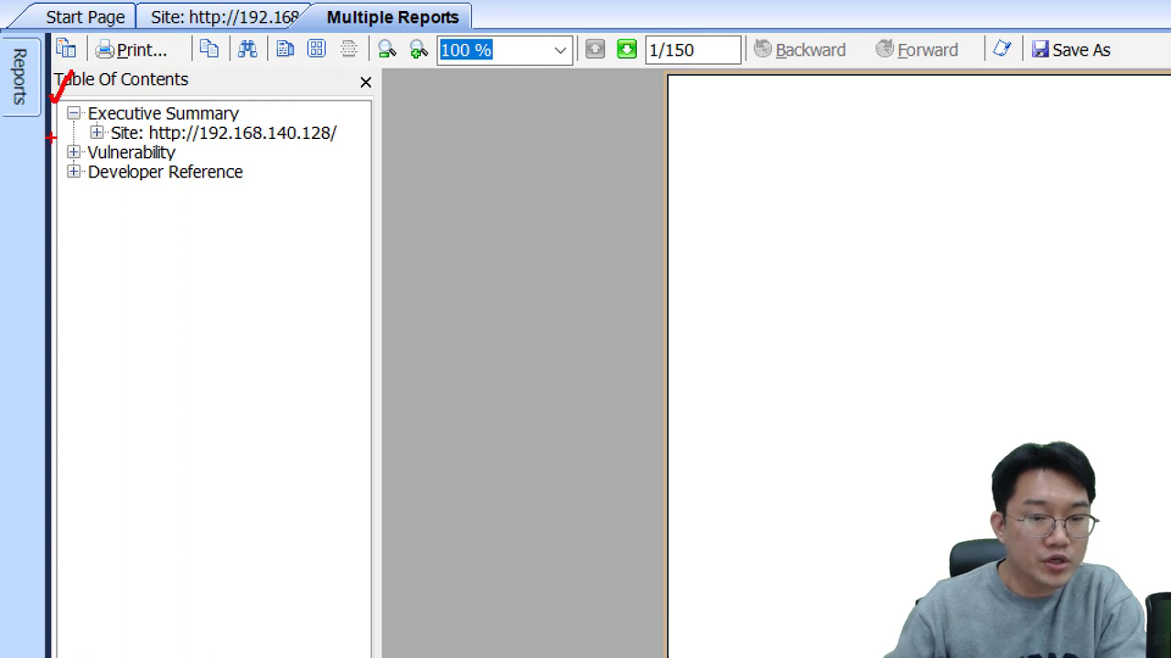
left_click_drag(54, 144, 73, 130)
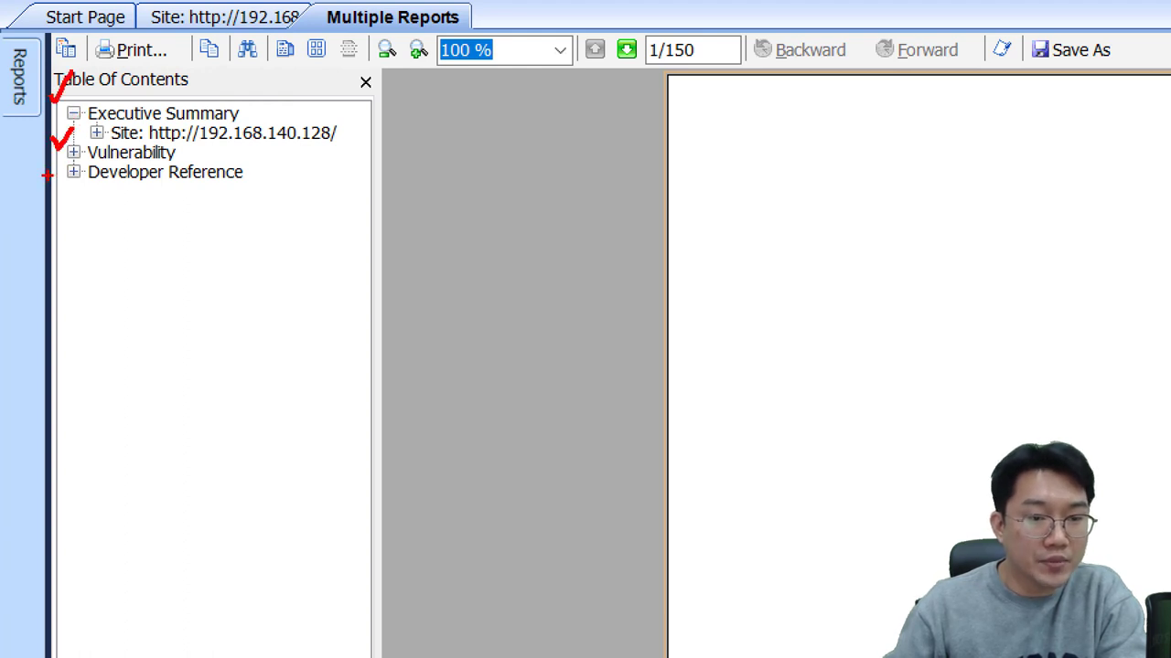
mouse_move(48, 188)
left_mouse_down()
mouse_move(84, 151)
mouse_move(230, 189)
left_mouse_up()
left_click(279, 187)
left_click(294, 192)
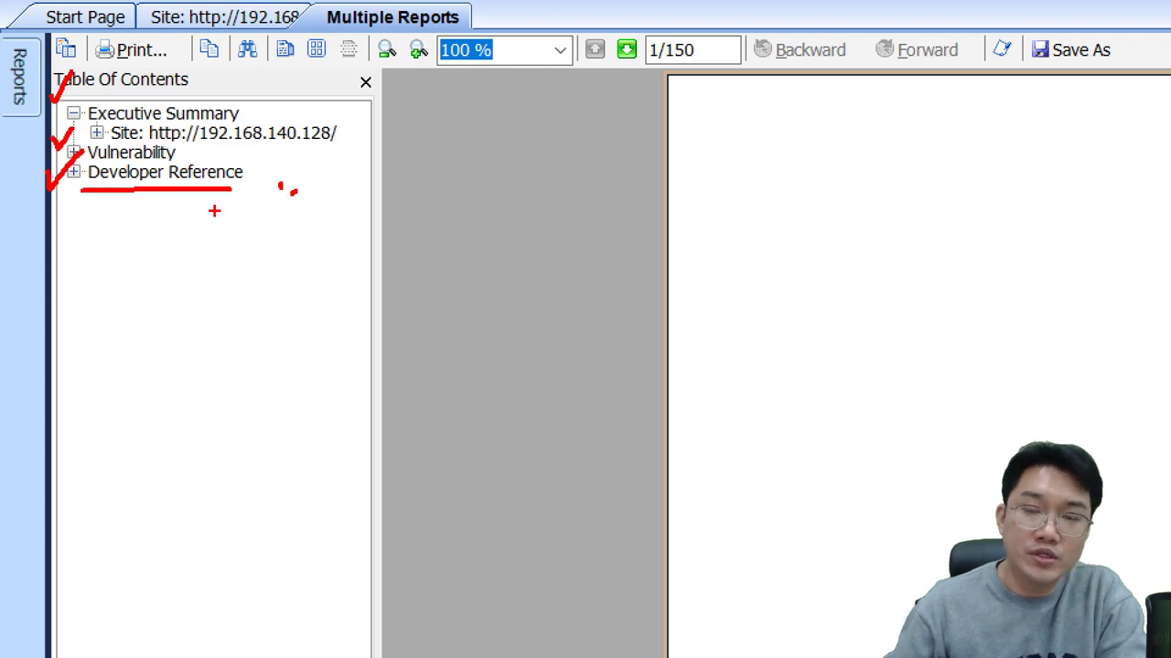
key("Escape")
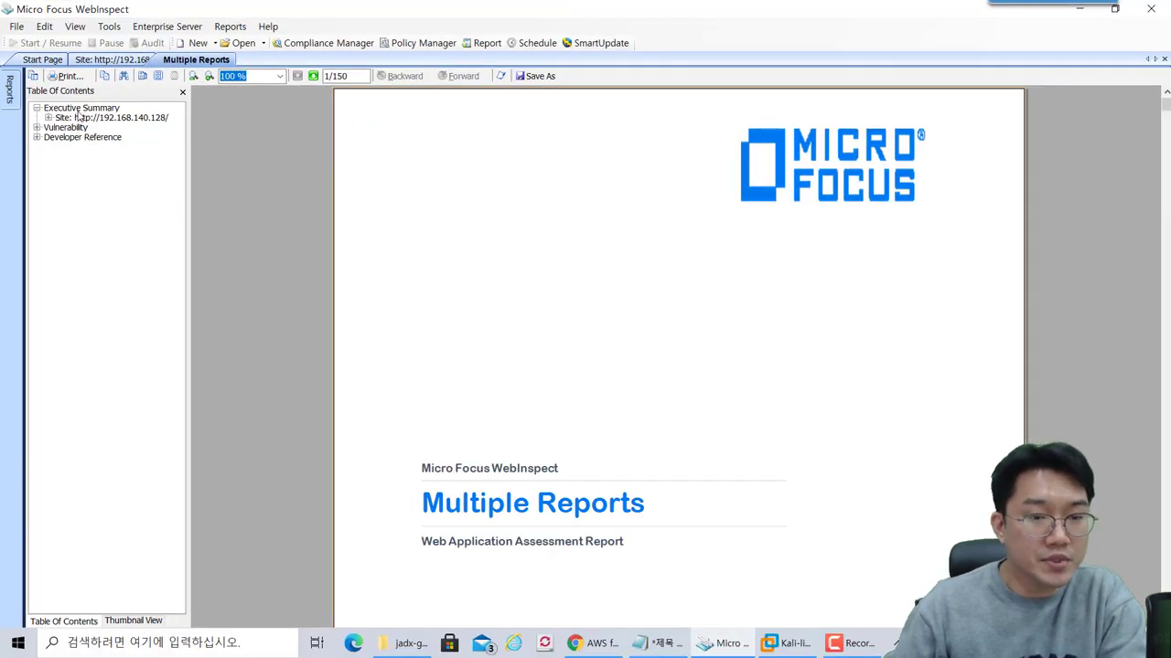
left_click(81, 108)
left_click(1040, 282)
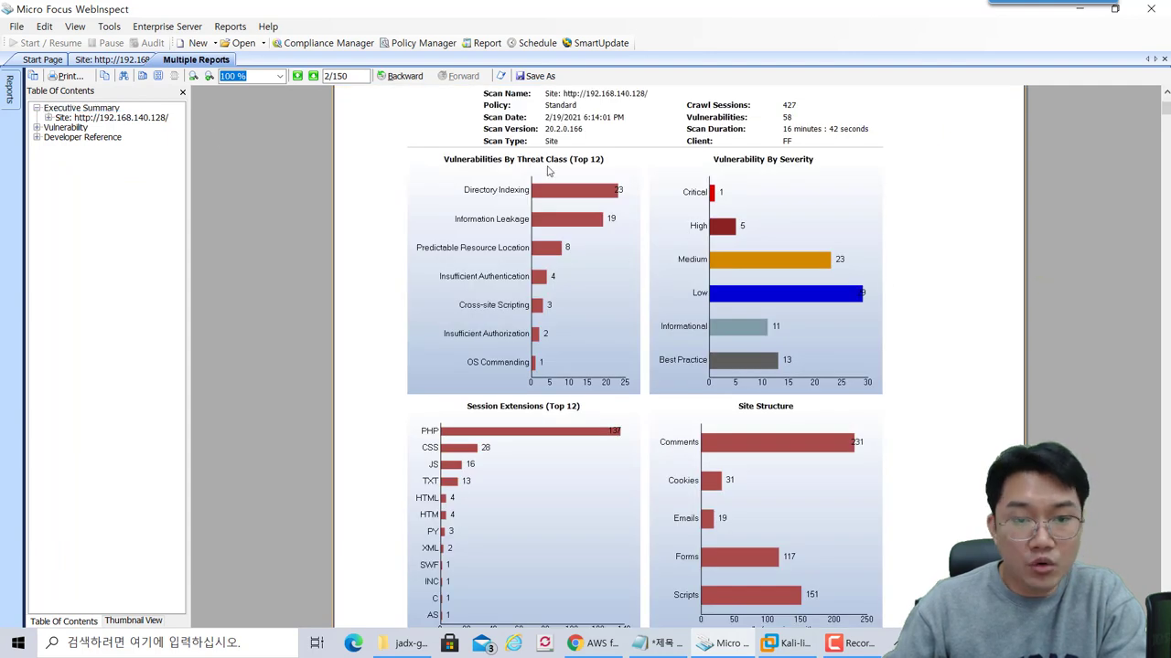